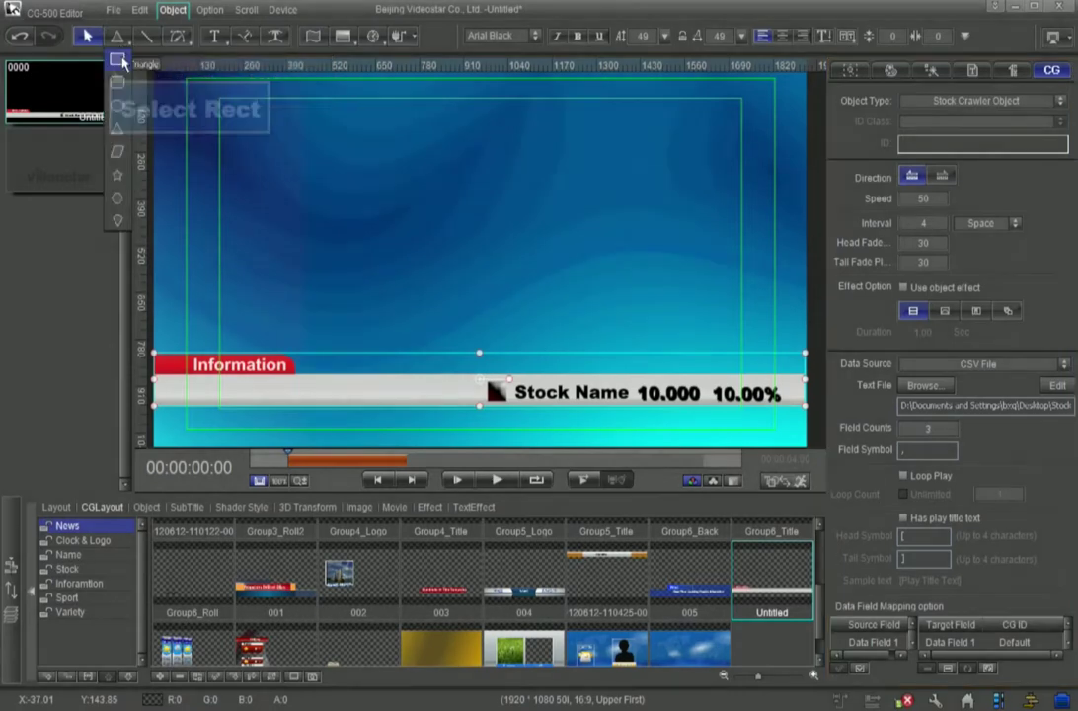
- Draw a full-width rectangle about 1919 by 117 pixels directly below the grey ticker bar
left_click(119, 62)
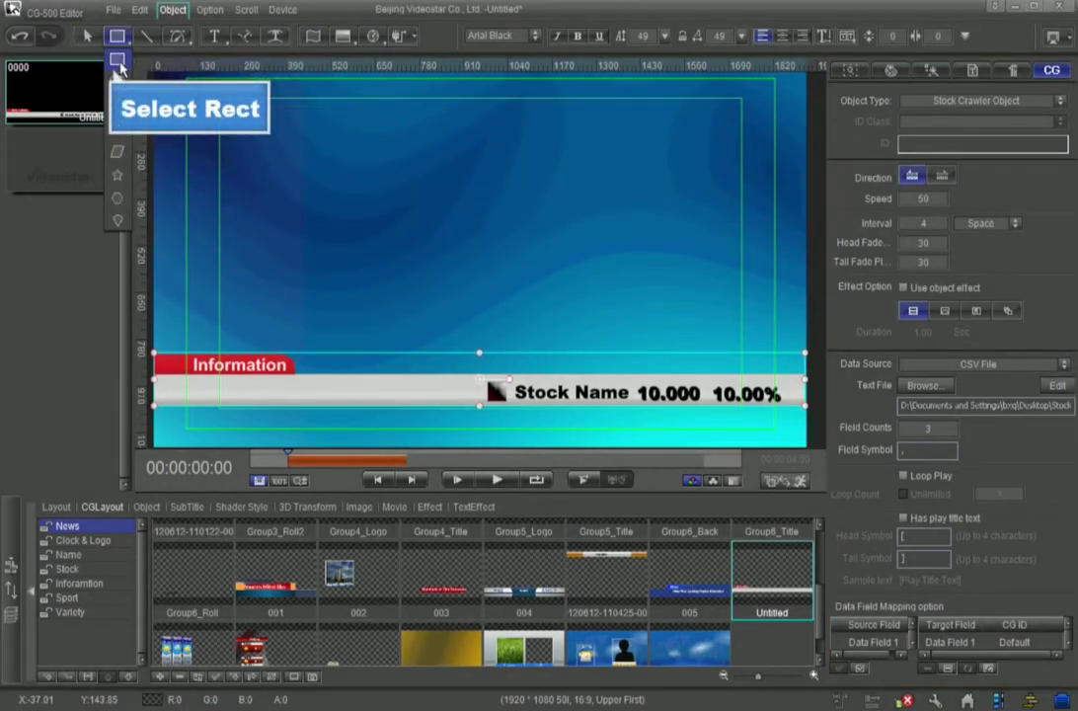
left_click_drag(154, 408, 805, 454)
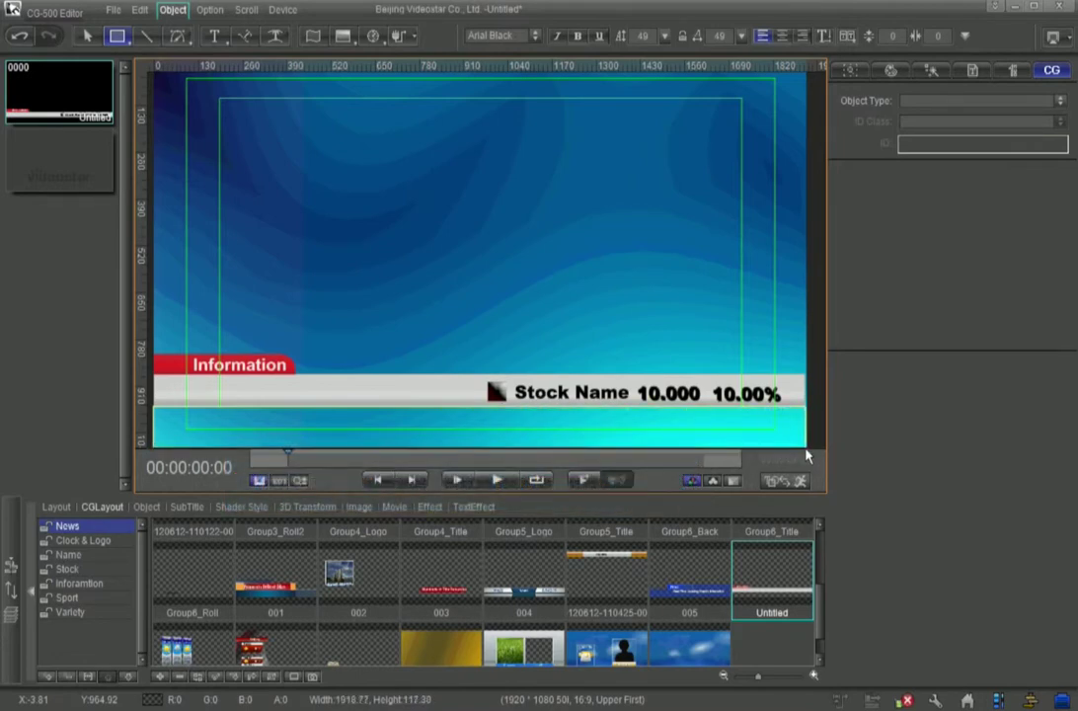
left_click_drag(806, 456, 806, 451)
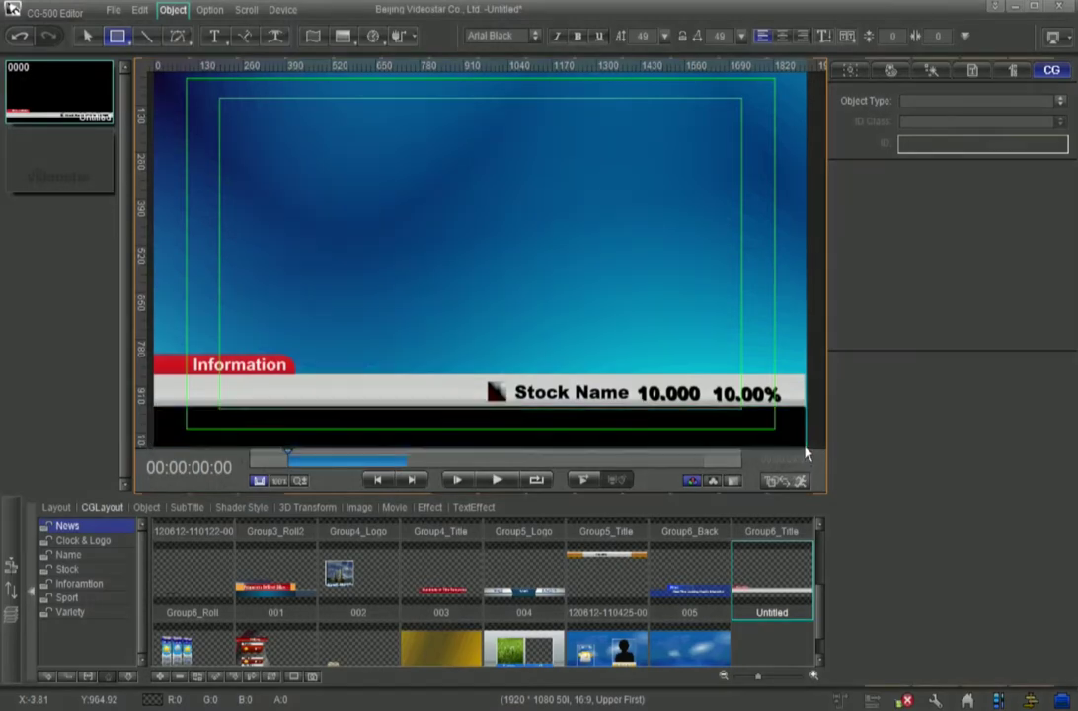
- Fill the new rectangle with a linear gradient running from blue (RGB 0, 91, 226) to darker blue (RGB 0, 6, 223)
left_click(891, 72)
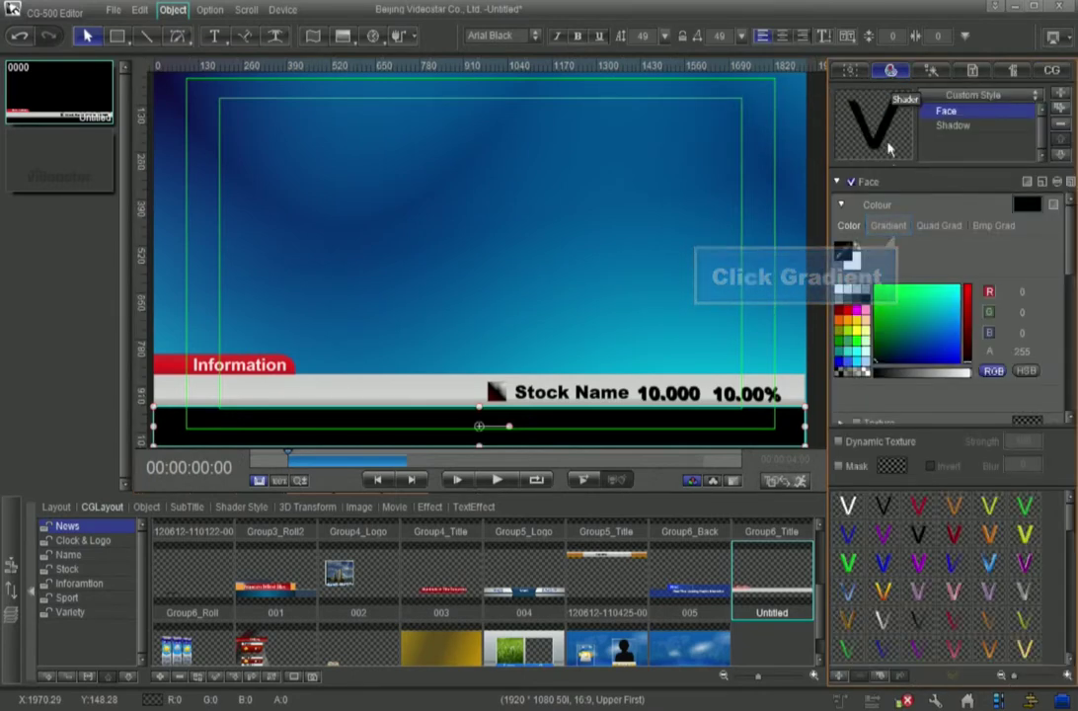
left_click(888, 226)
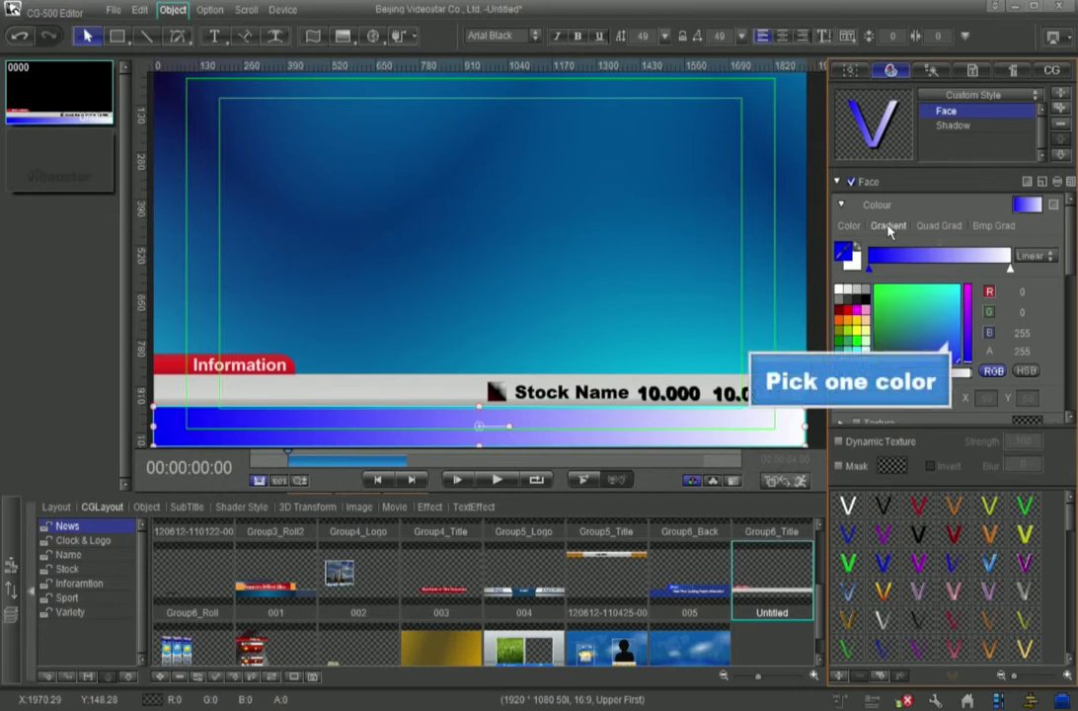
left_click(951, 339)
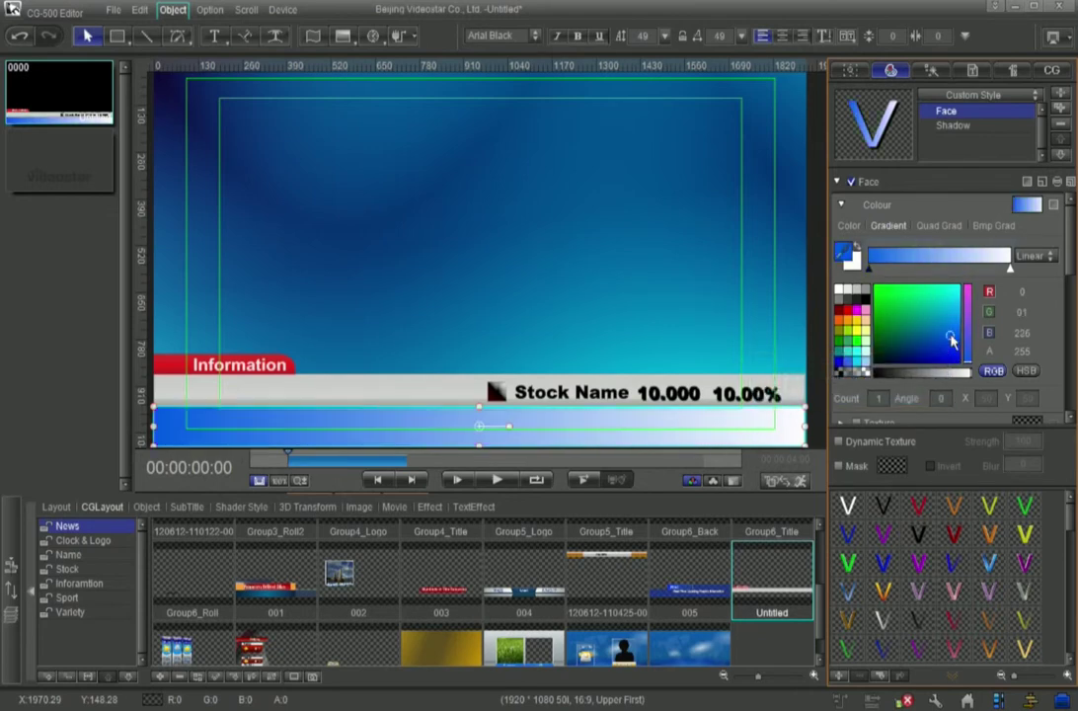
left_click(1010, 269)
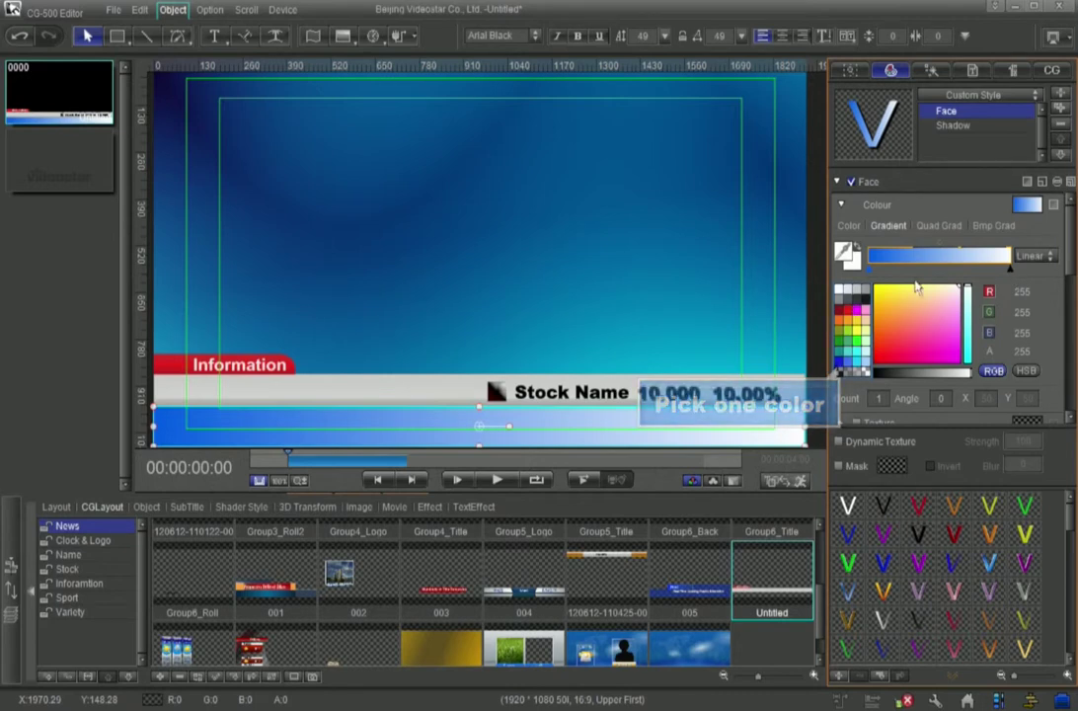
left_click(840, 365)
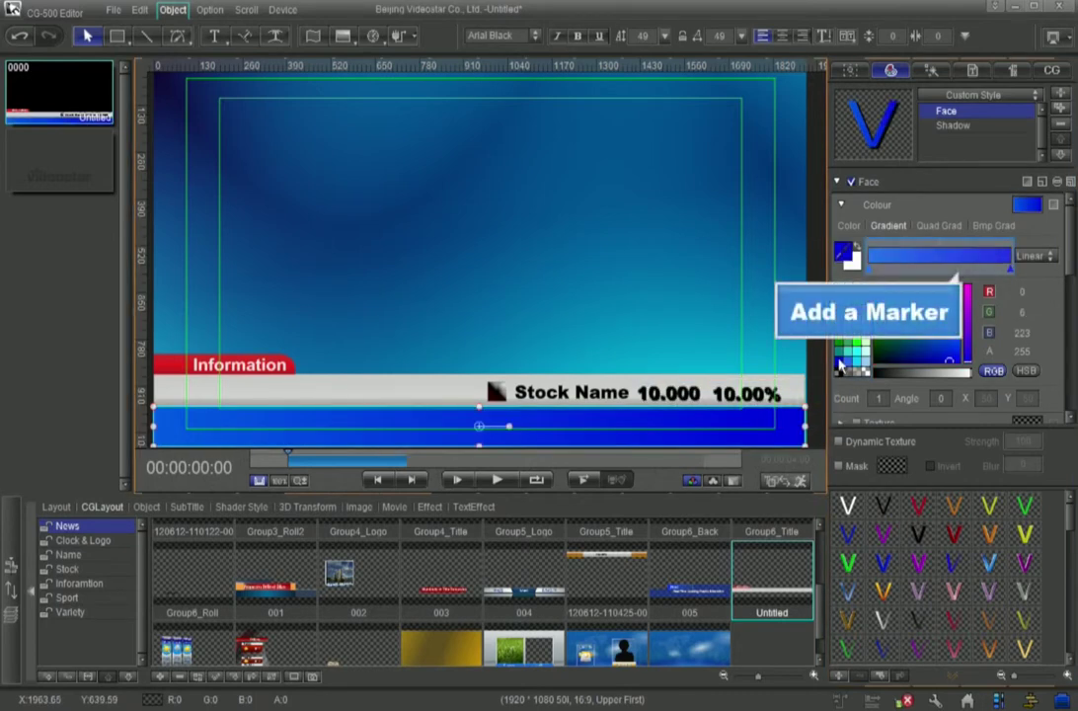
- Add two adjacent gradient markers coloured RGB 0, 104, 213 and RGB 0, 109, 215, and set the gradient angle to 90
left_click(954, 269)
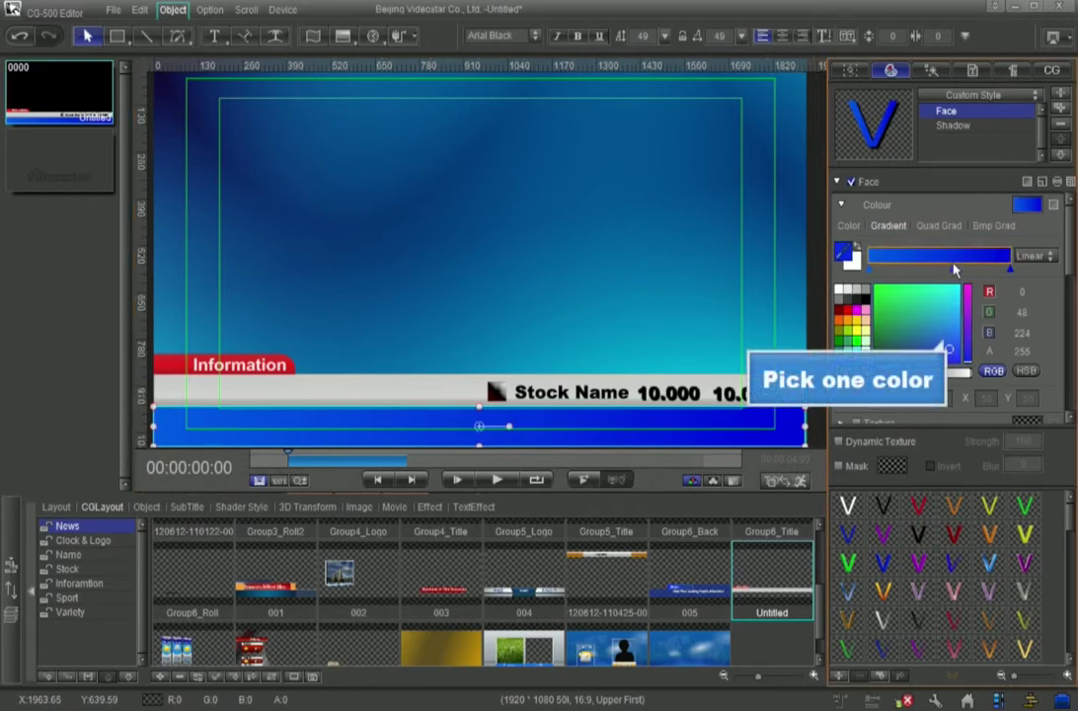
left_click(949, 340)
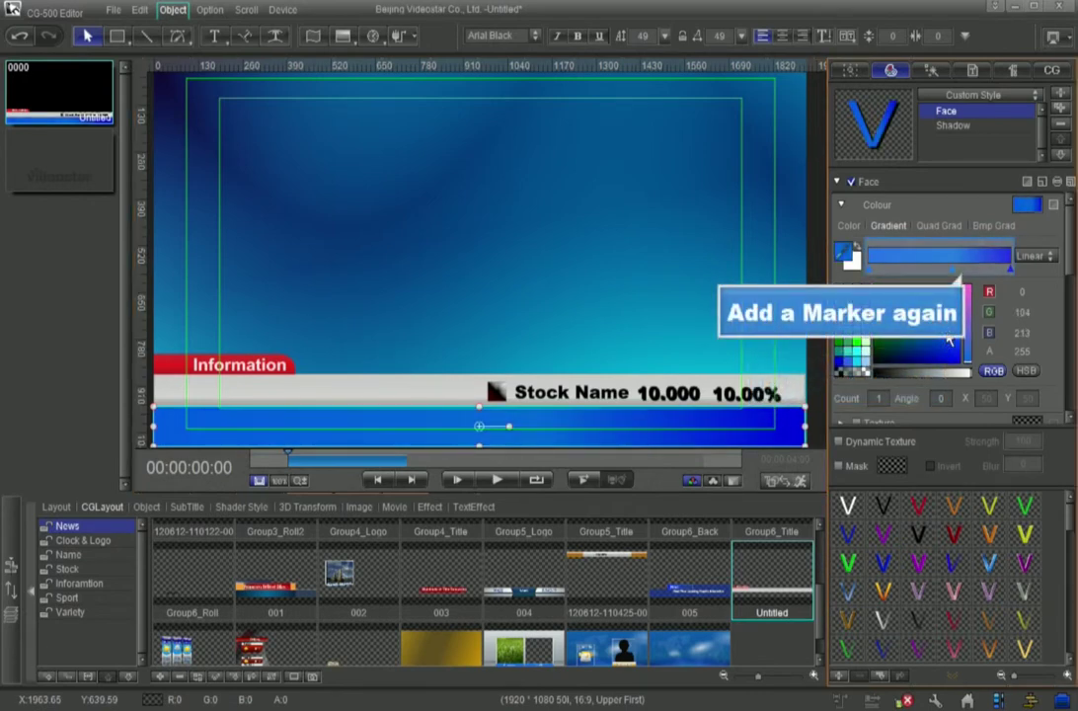
left_click(962, 268)
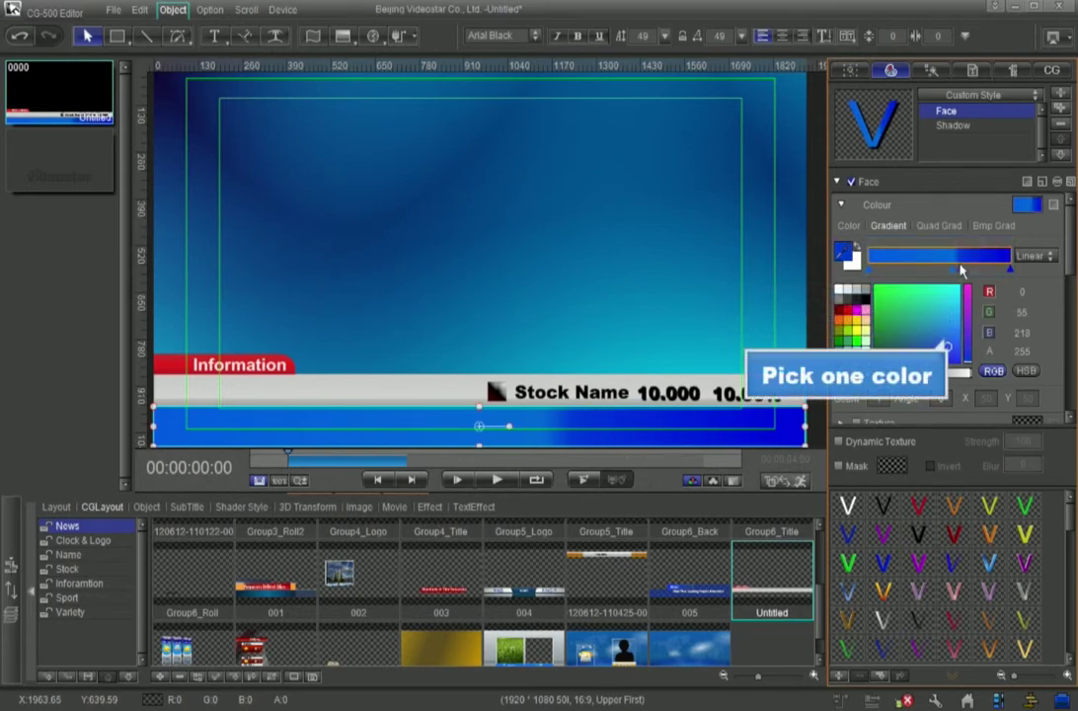
left_click(946, 330)
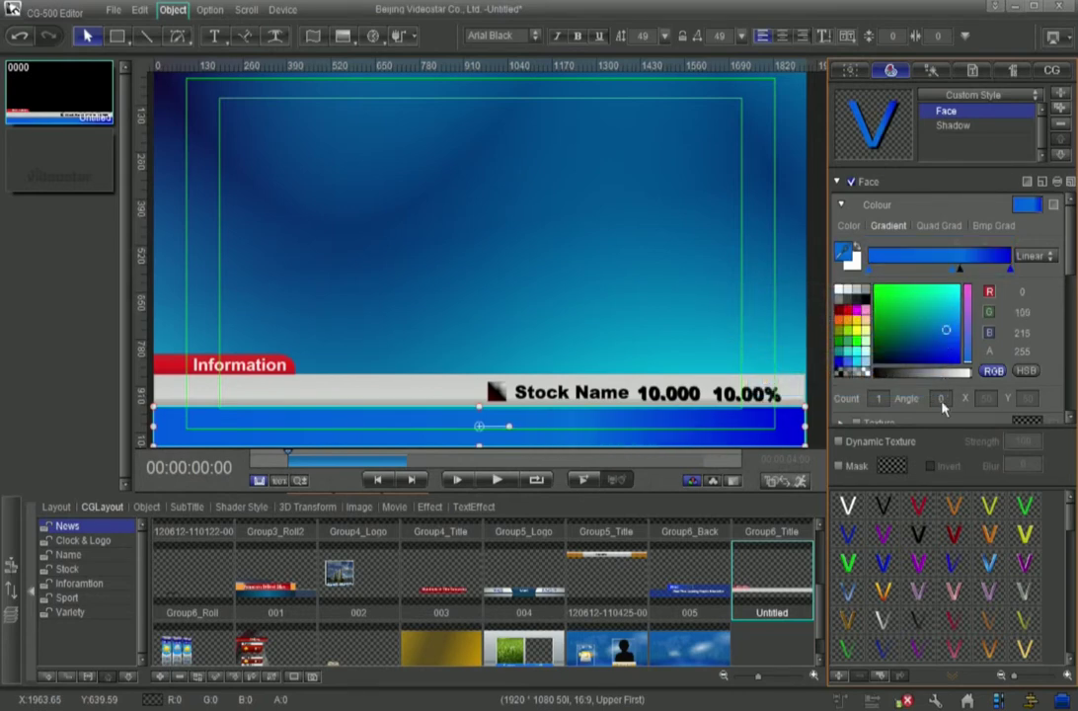
left_click_drag(943, 399, 1006, 400)
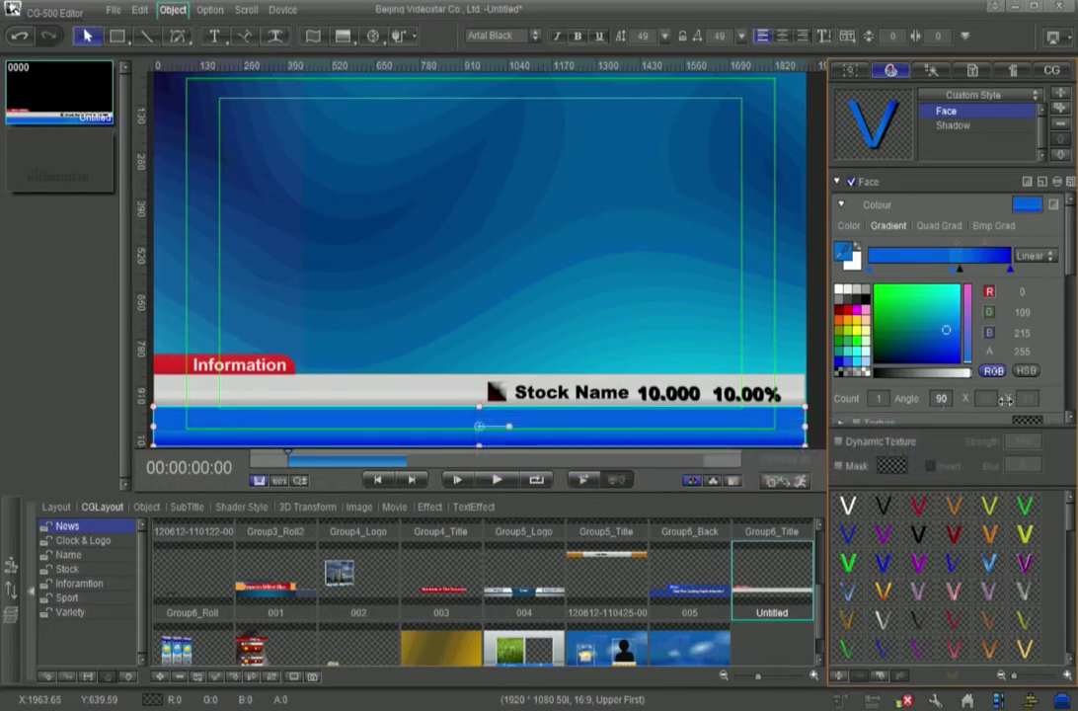
- Duplicate the three Stock Price groups inside the existing stock crawler track and move the copies down onto the blue rectangle
left_click(10, 589)
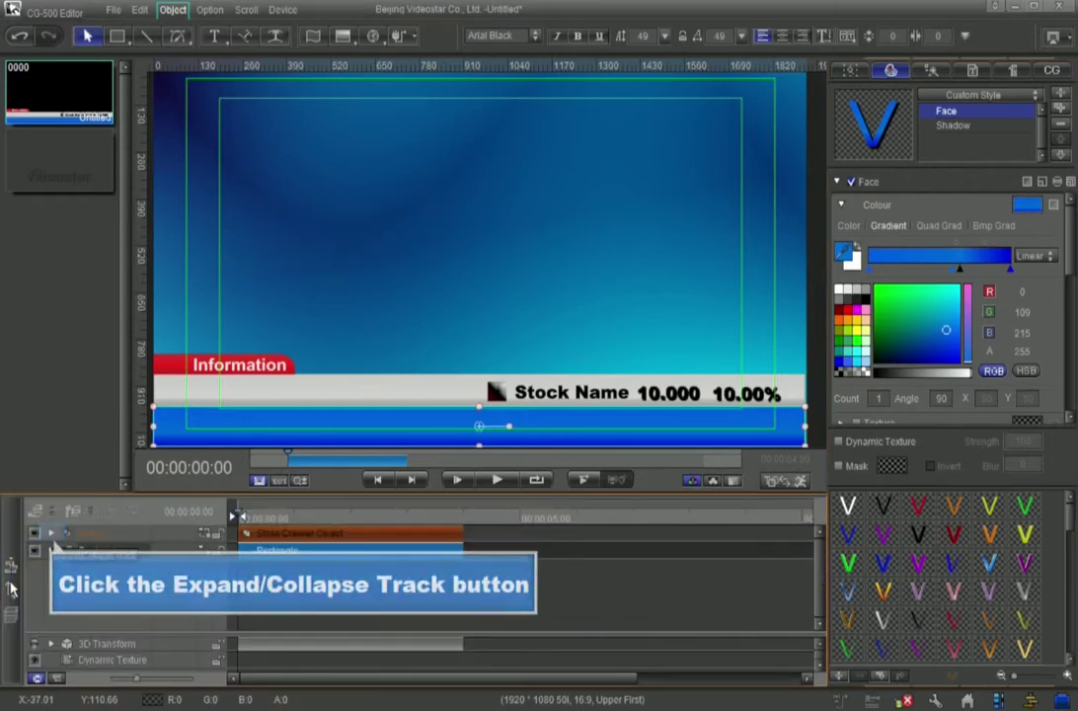
left_click(51, 535)
left_click_drag(820, 576, 826, 604)
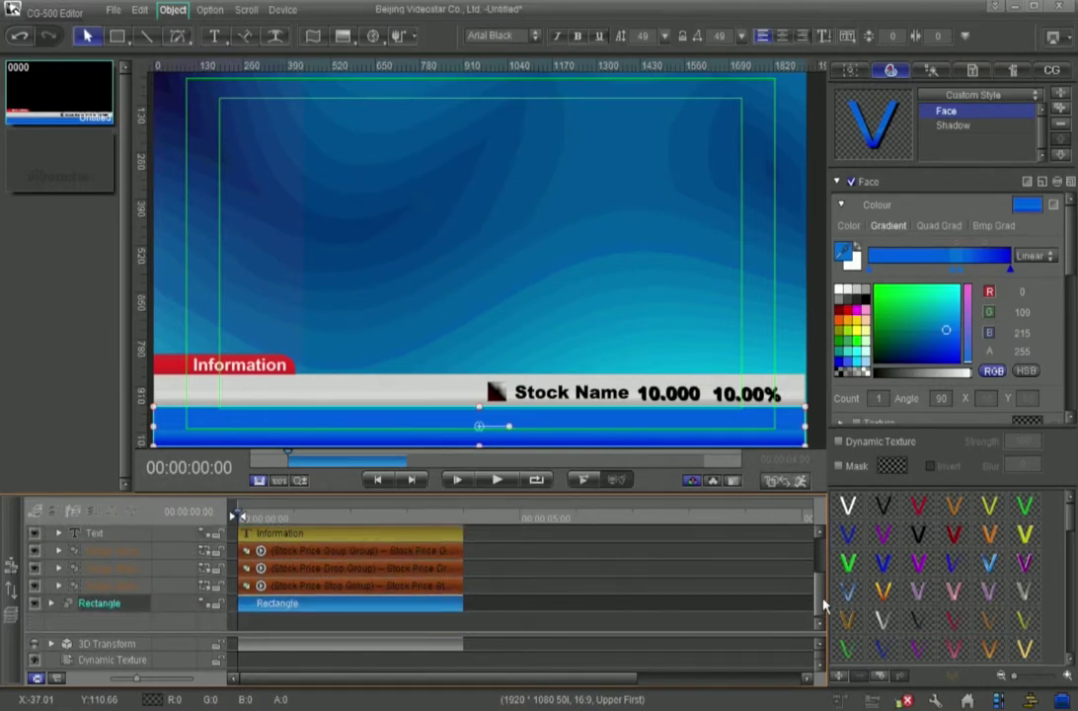
left_click(471, 590)
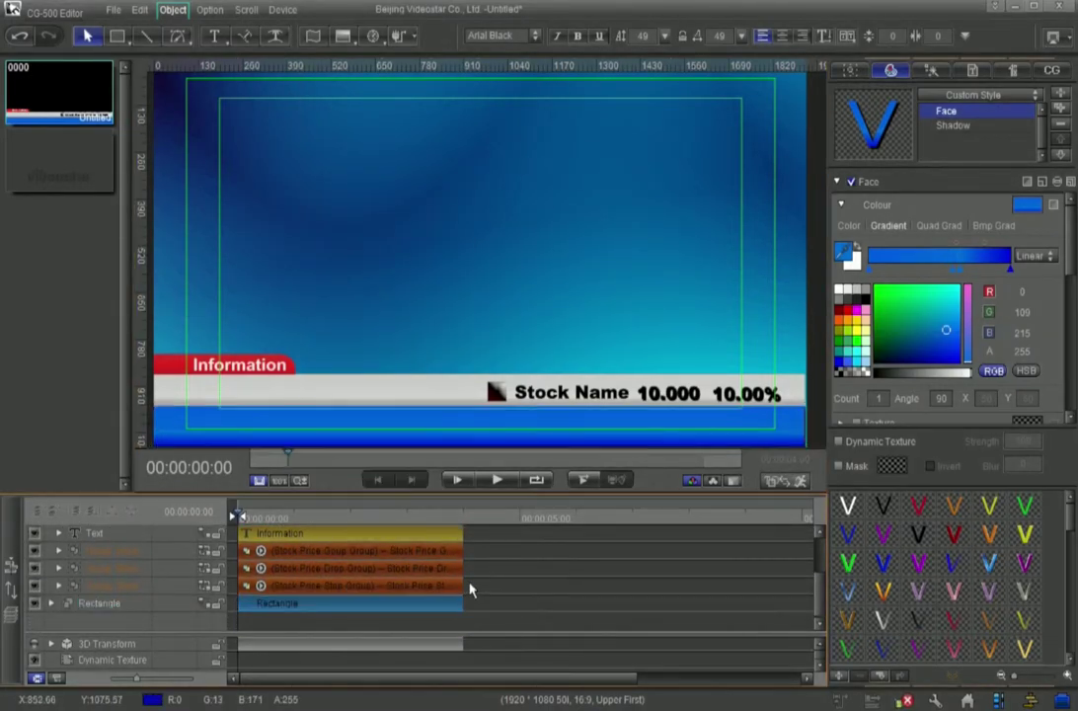
left_click_drag(471, 589, 429, 551)
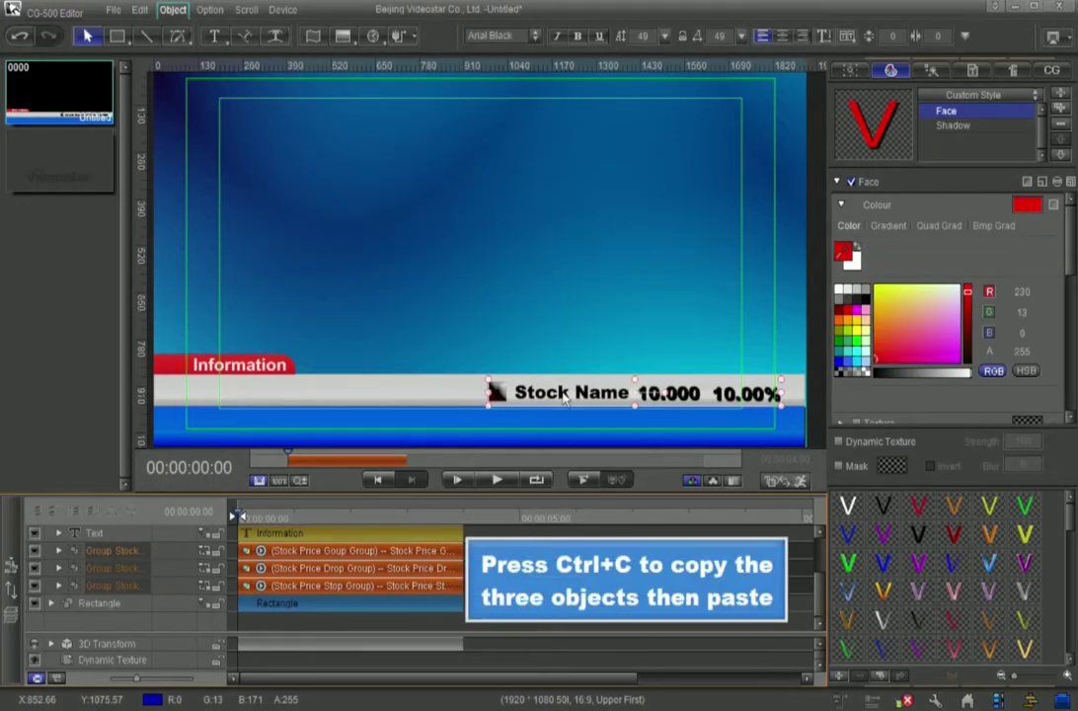
key("ctrl+c")
key("ctrl+v")
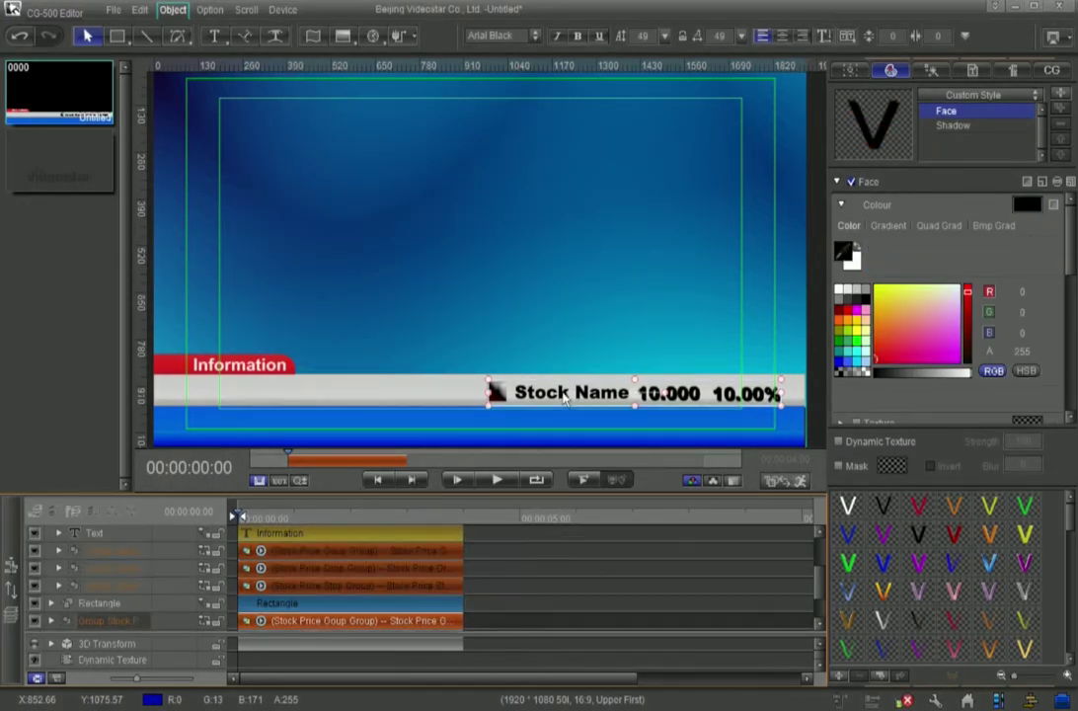
left_click_drag(563, 405, 563, 424)
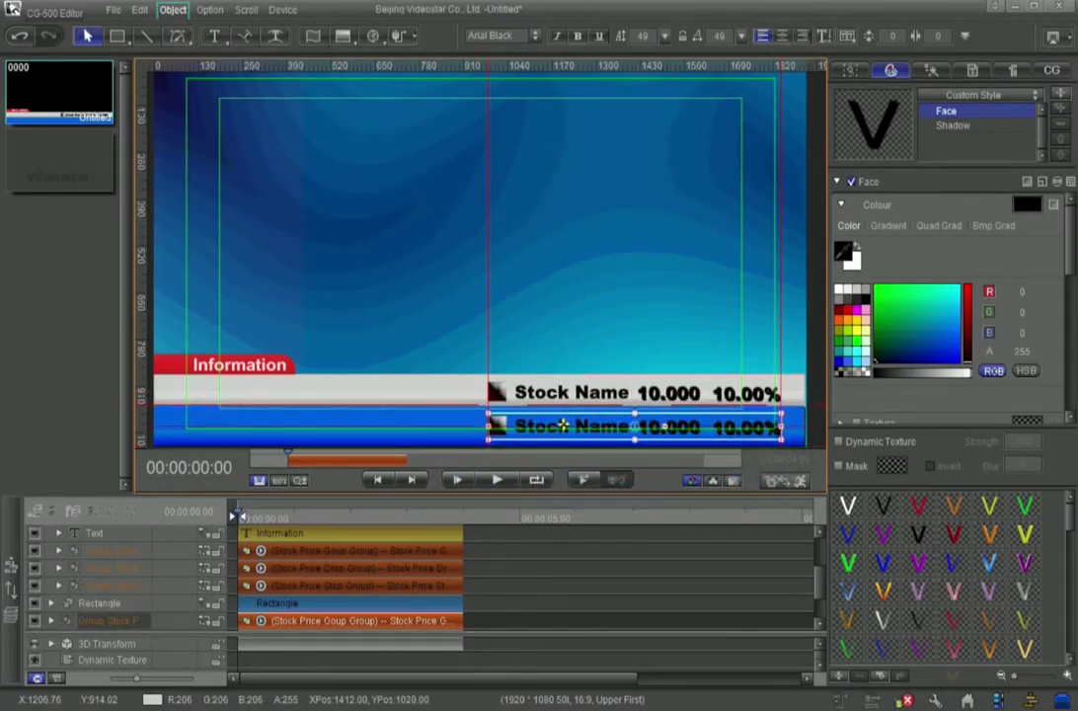
left_click_drag(563, 426, 563, 433)
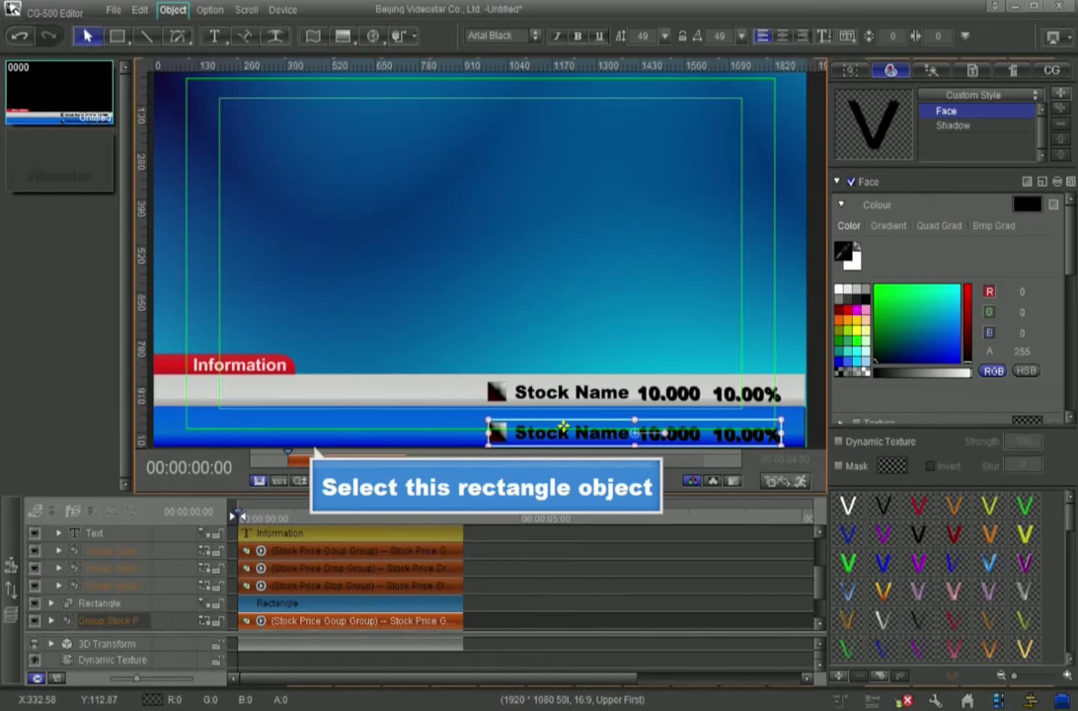
- Make the blue rectangle a Replaceable Object with the ID class Play Position
left_click(341, 430)
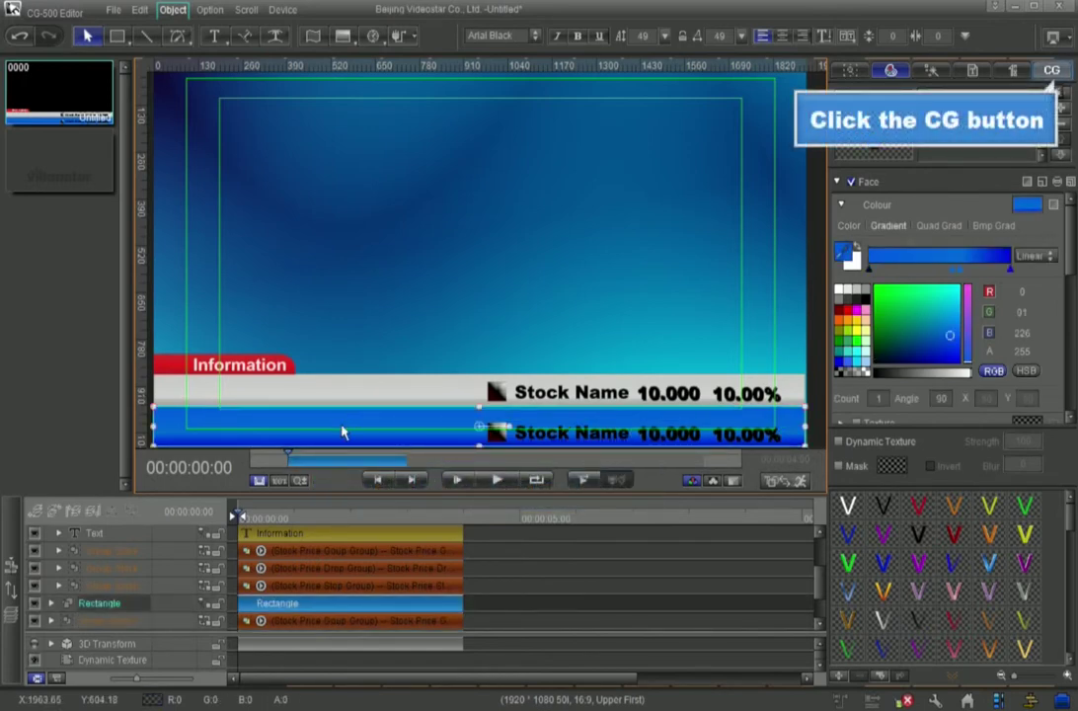
left_click(1051, 70)
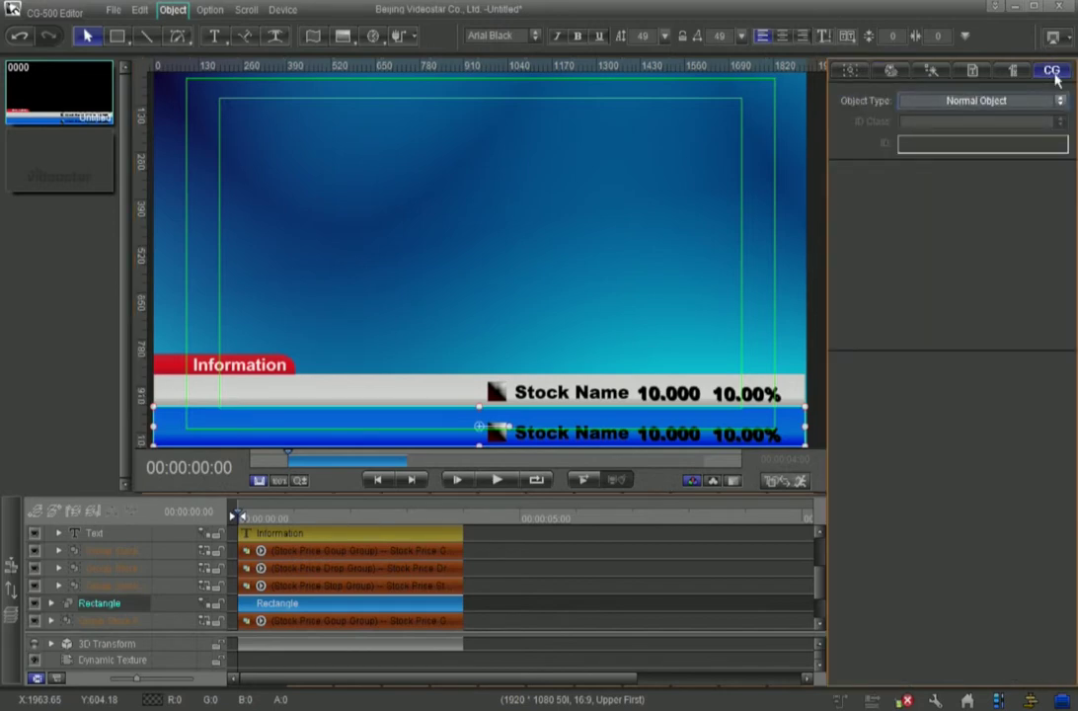
left_click(1061, 101)
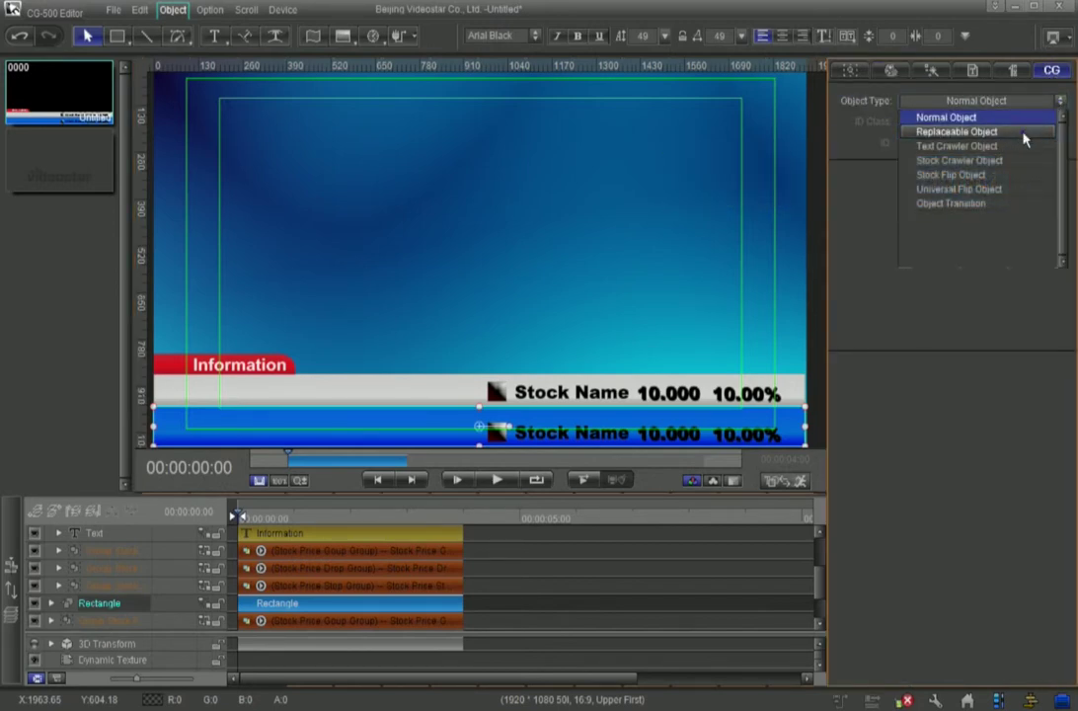
left_click(1025, 131)
left_click(1060, 121)
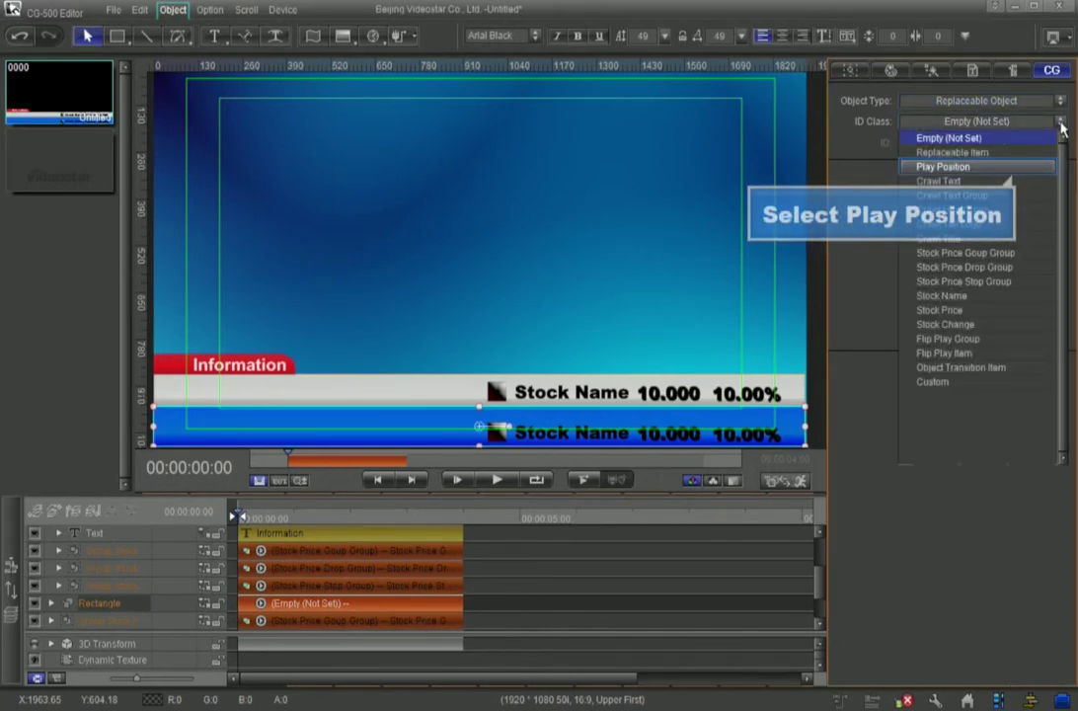
left_click(986, 167)
- Group the blue rectangle with the three copied Stock Price groups and set the group's object type to Stock Crawler Object
left_click_drag(819, 586, 816, 596)
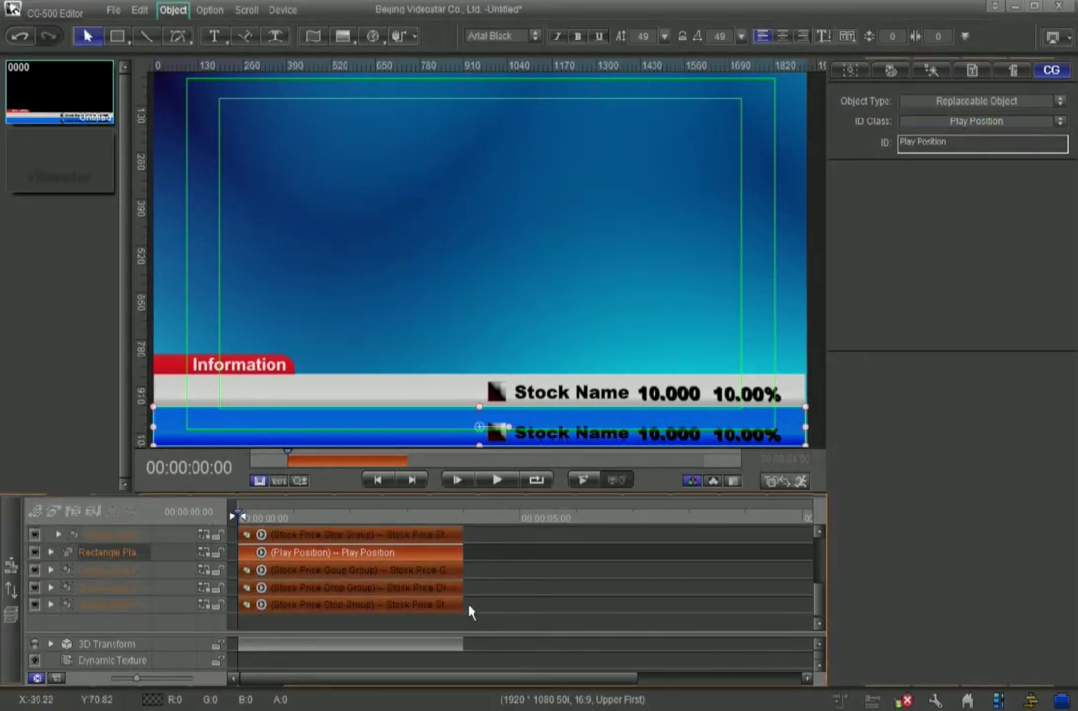
left_click_drag(469, 611, 411, 553)
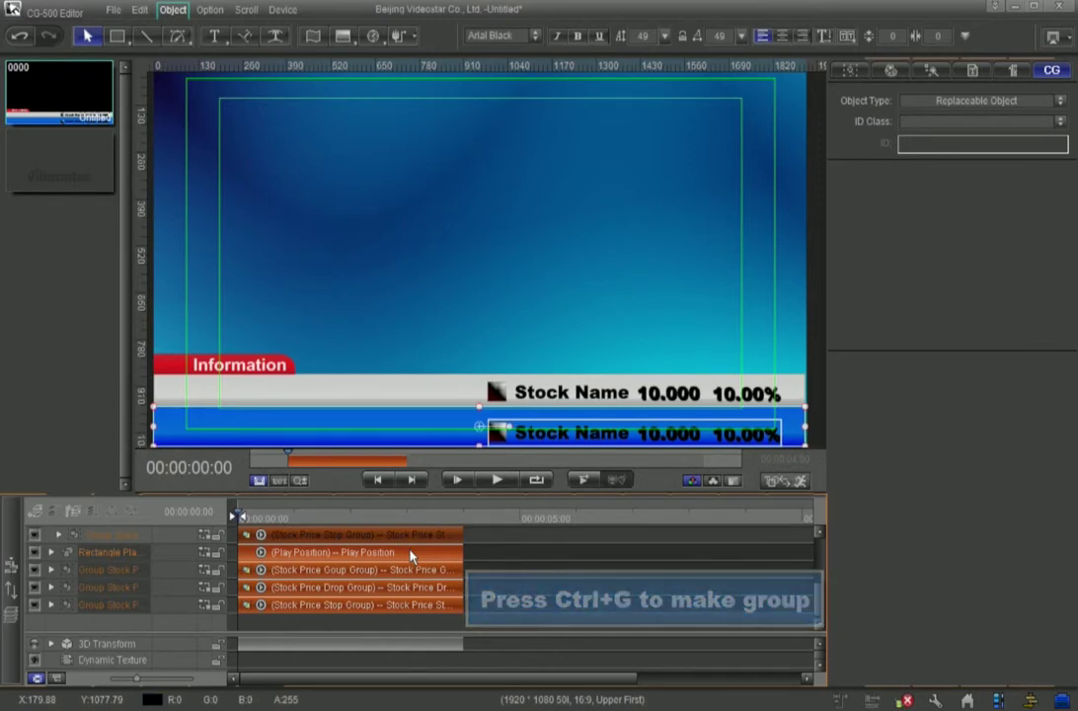
key("ctrl+g")
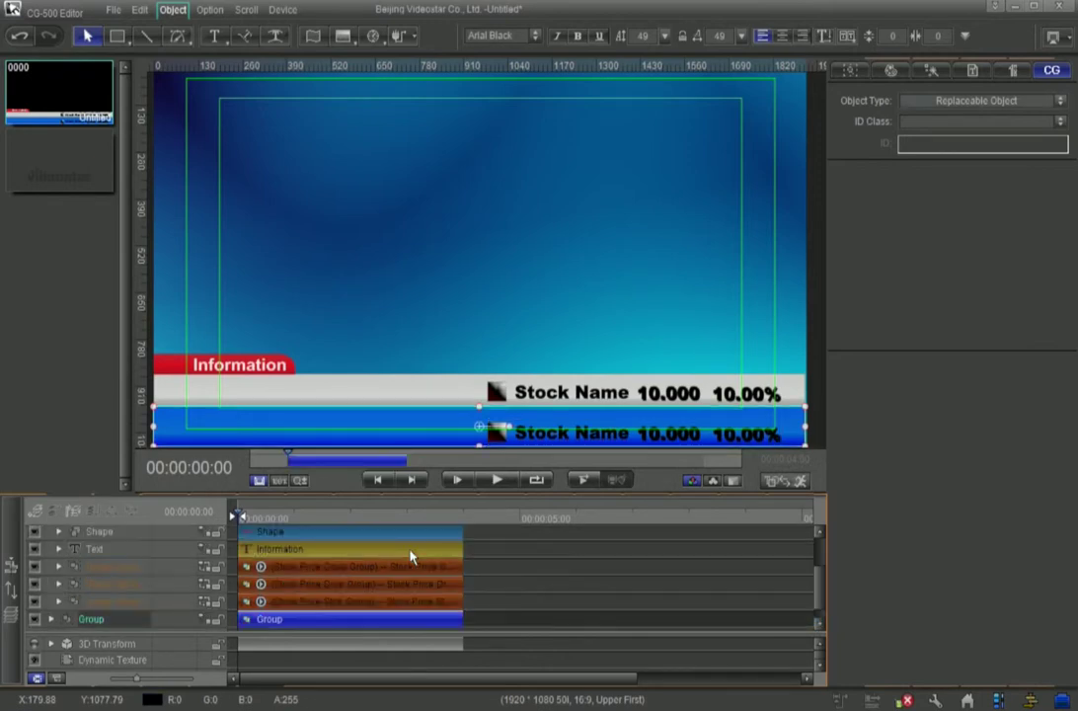
left_click(1061, 101)
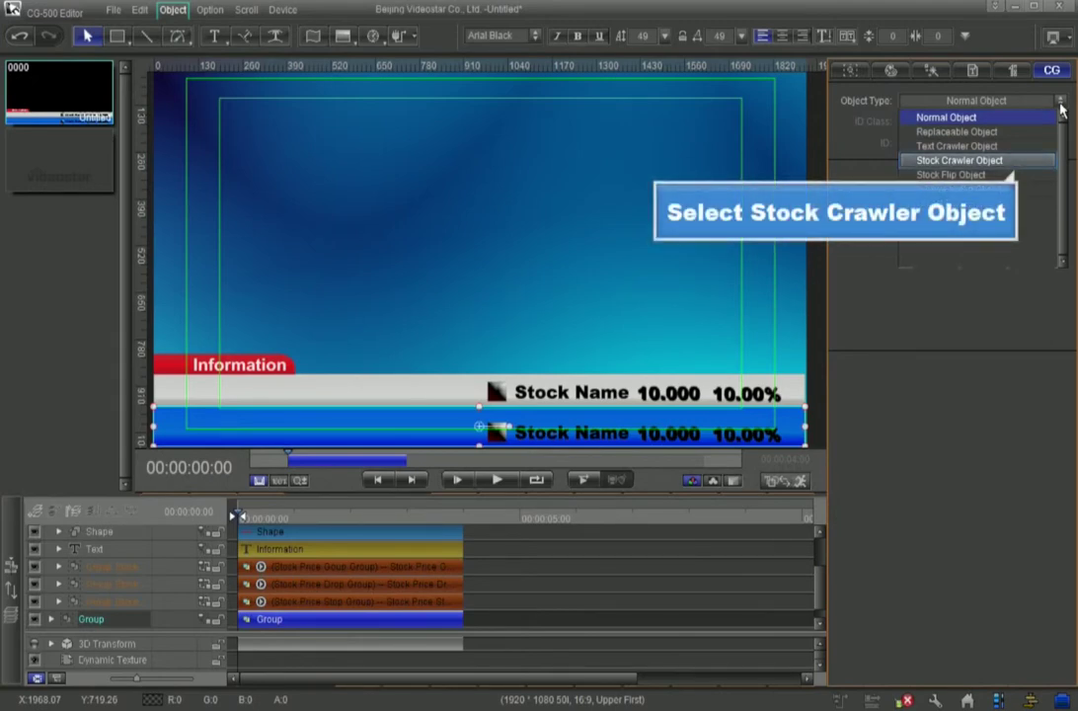
left_click(938, 160)
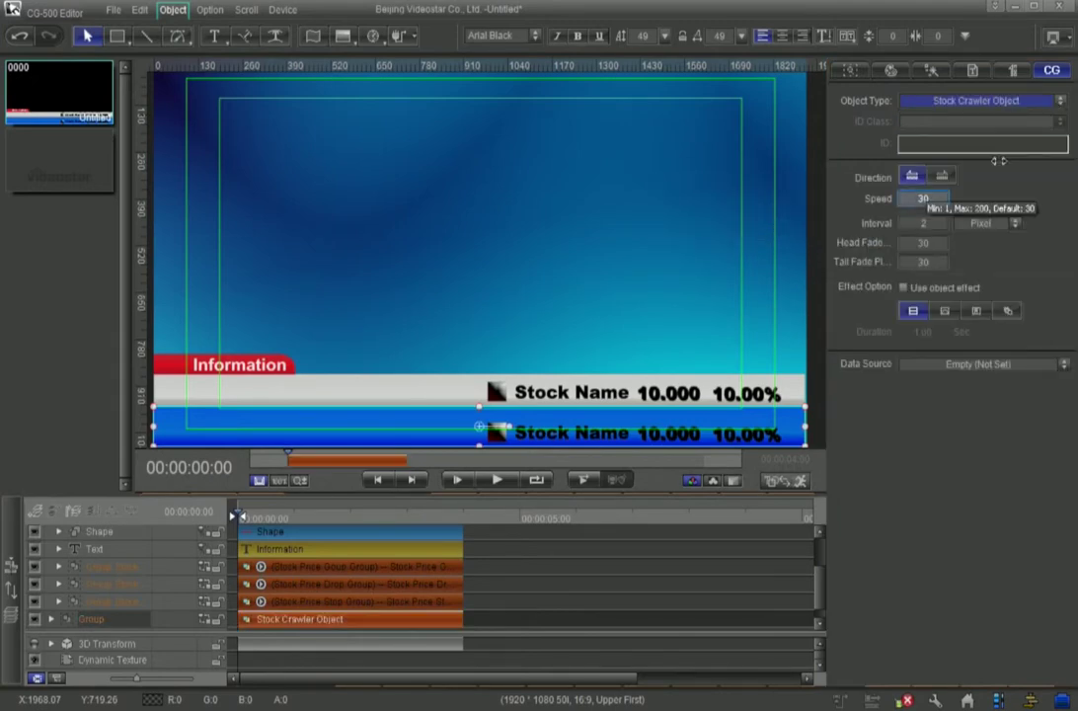
- Set the new stock crawler's speed to 70 and its interval to 4 in Space units
double_click(923, 199)
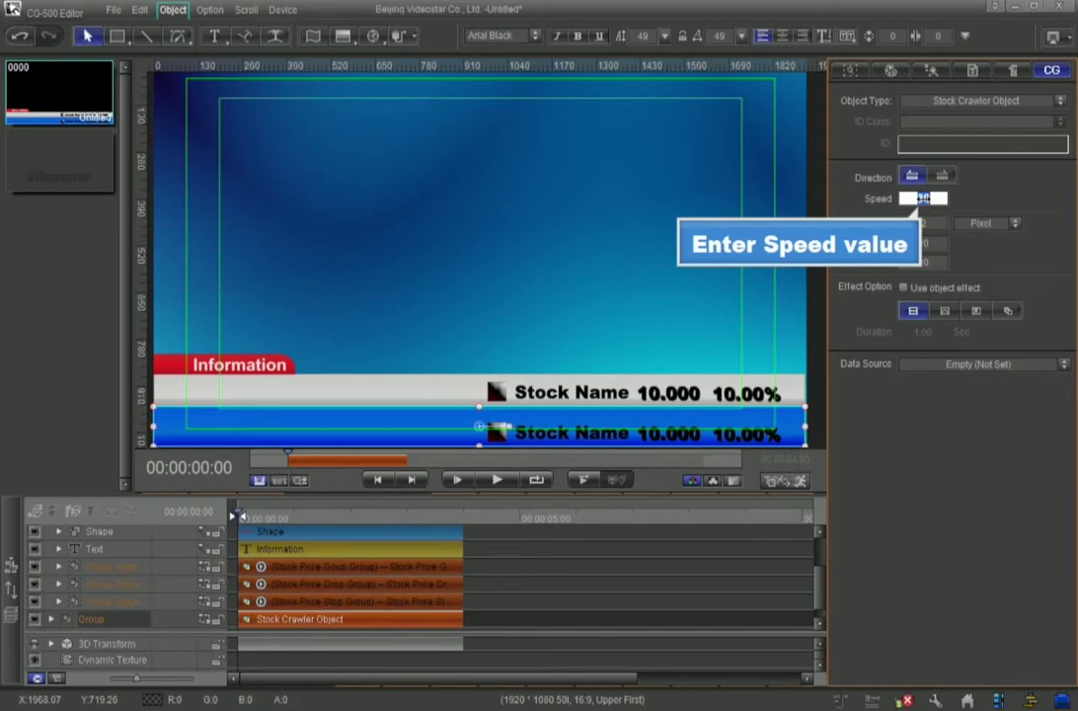
type("70")
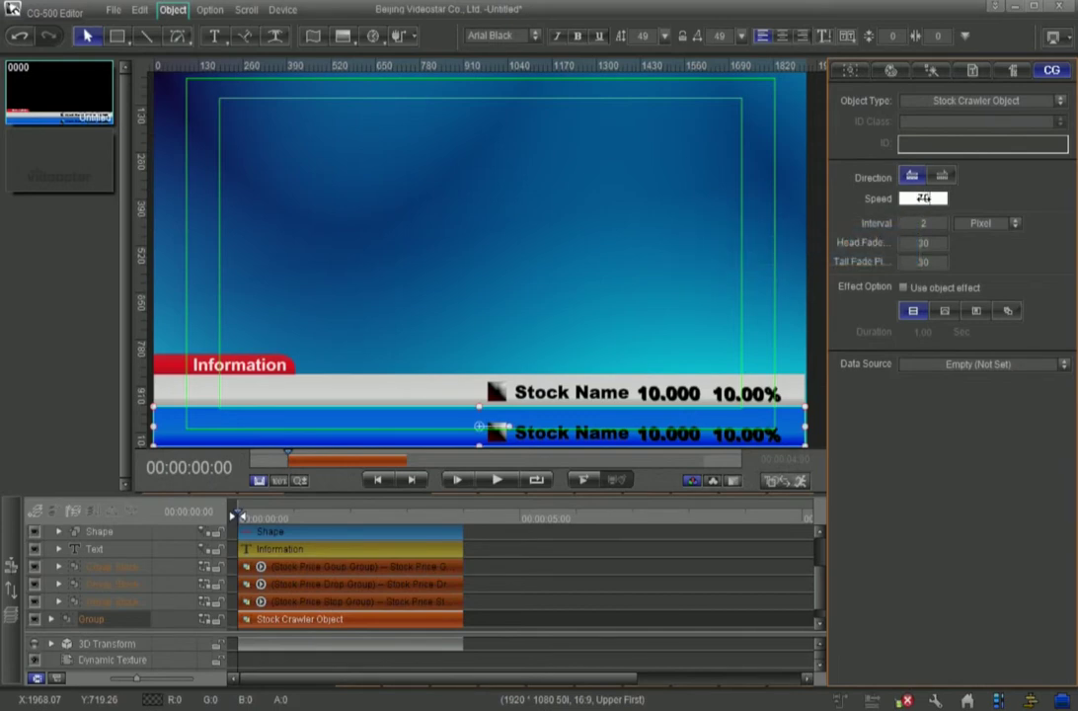
double_click(923, 223)
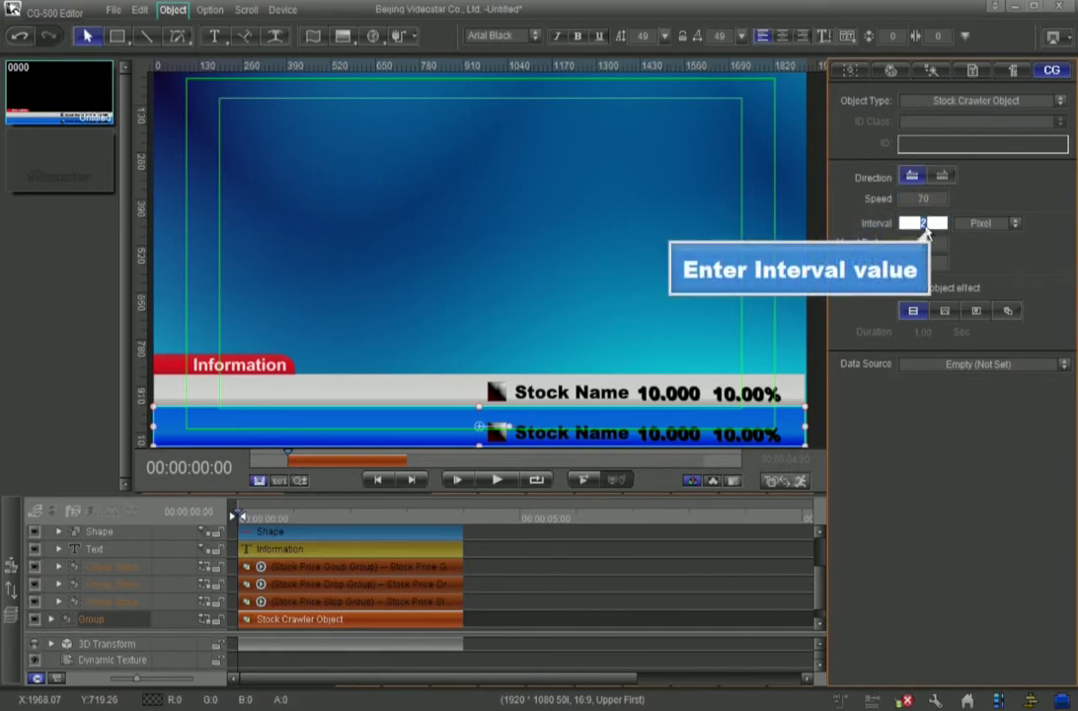
type("4")
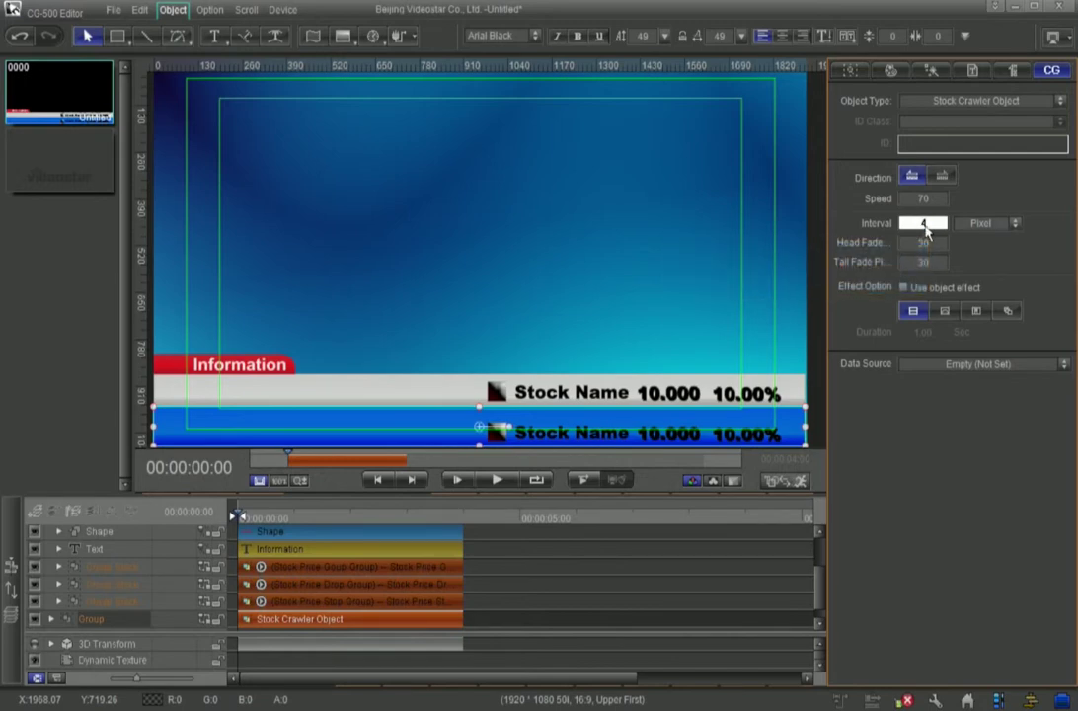
left_click(1015, 225)
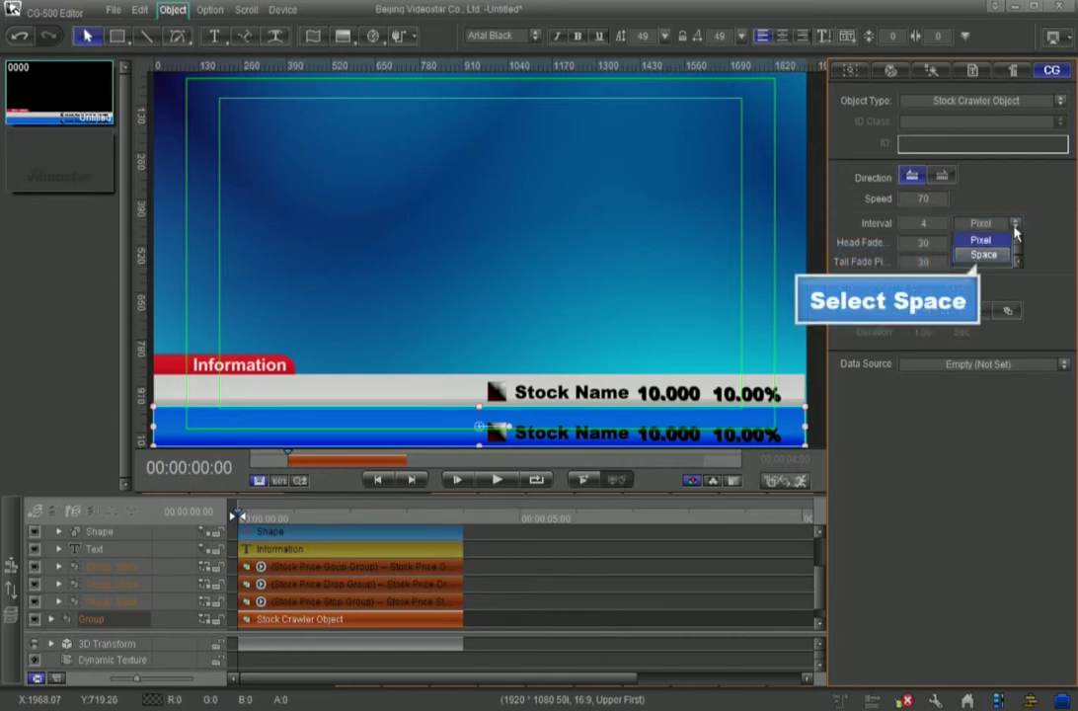
left_click(1011, 255)
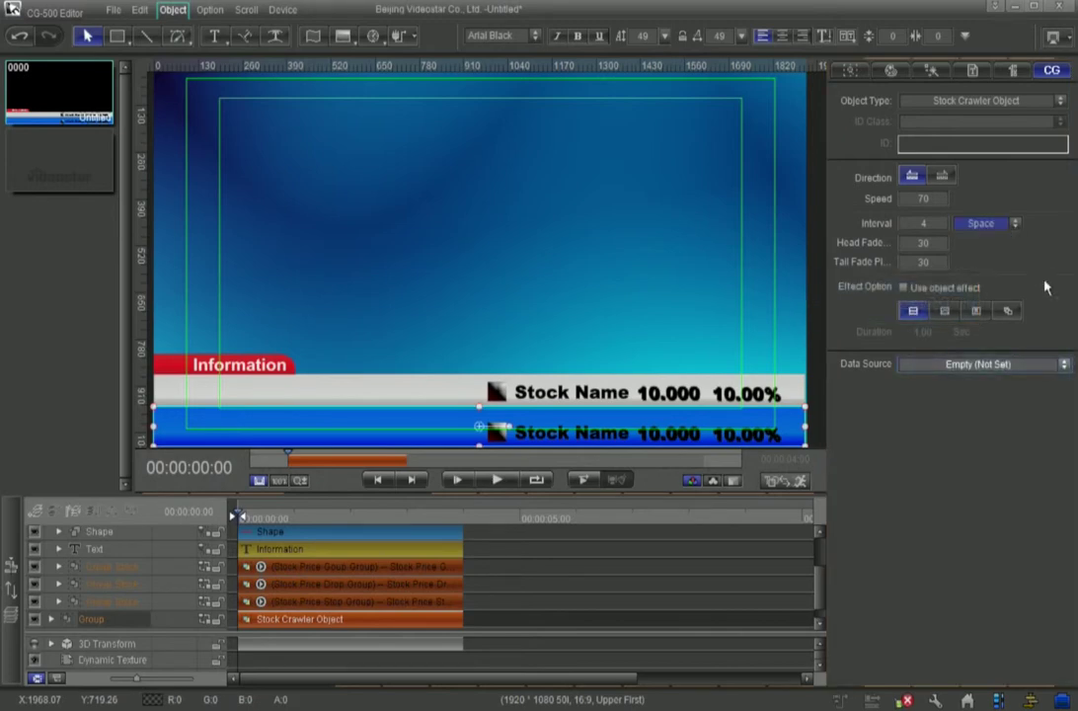
- Set the new stock crawler's data source to CSV File and load Stock Data.csv from the Desktop
left_click(1064, 365)
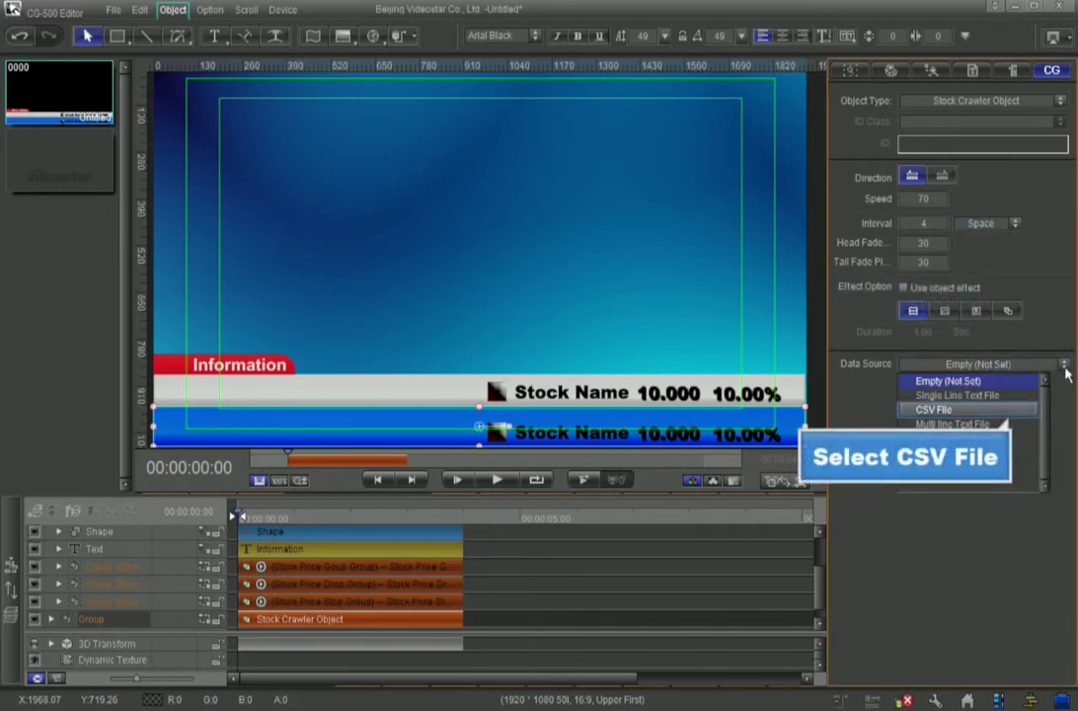
left_click(987, 408)
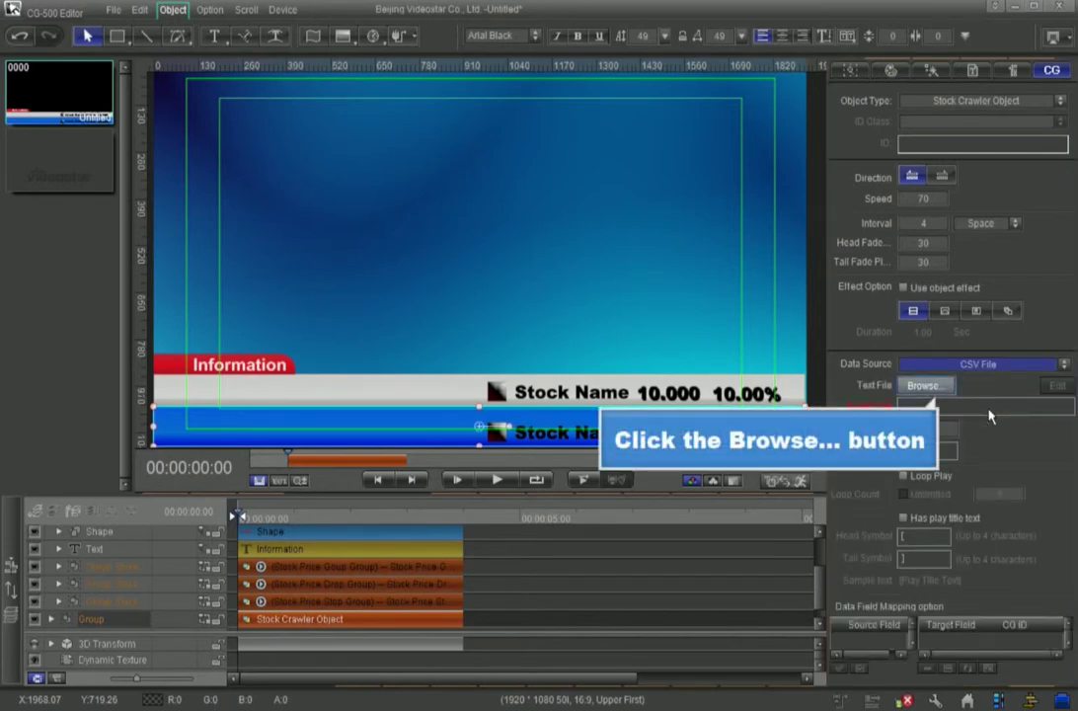
left_click(923, 386)
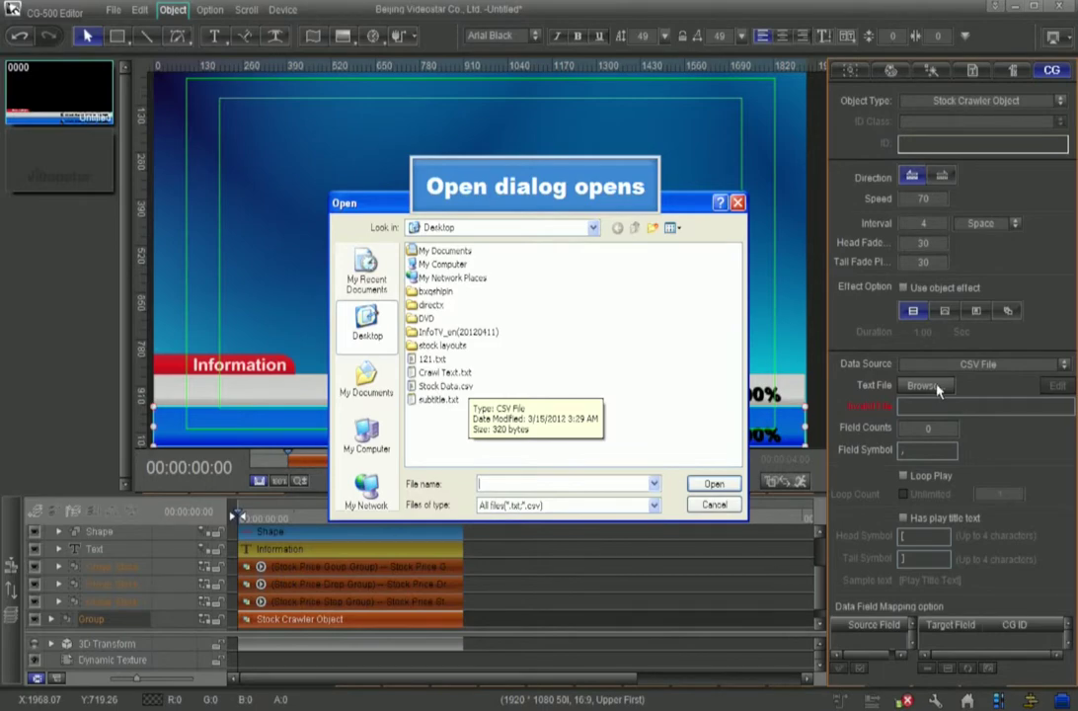
left_click(446, 386)
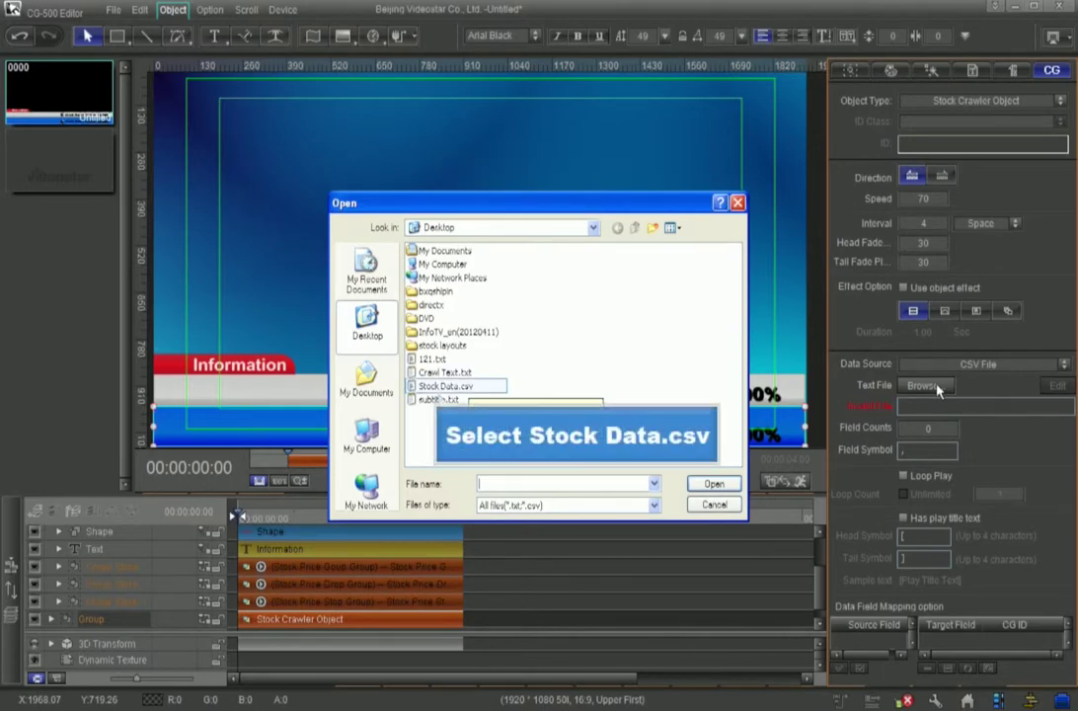
left_click(465, 388)
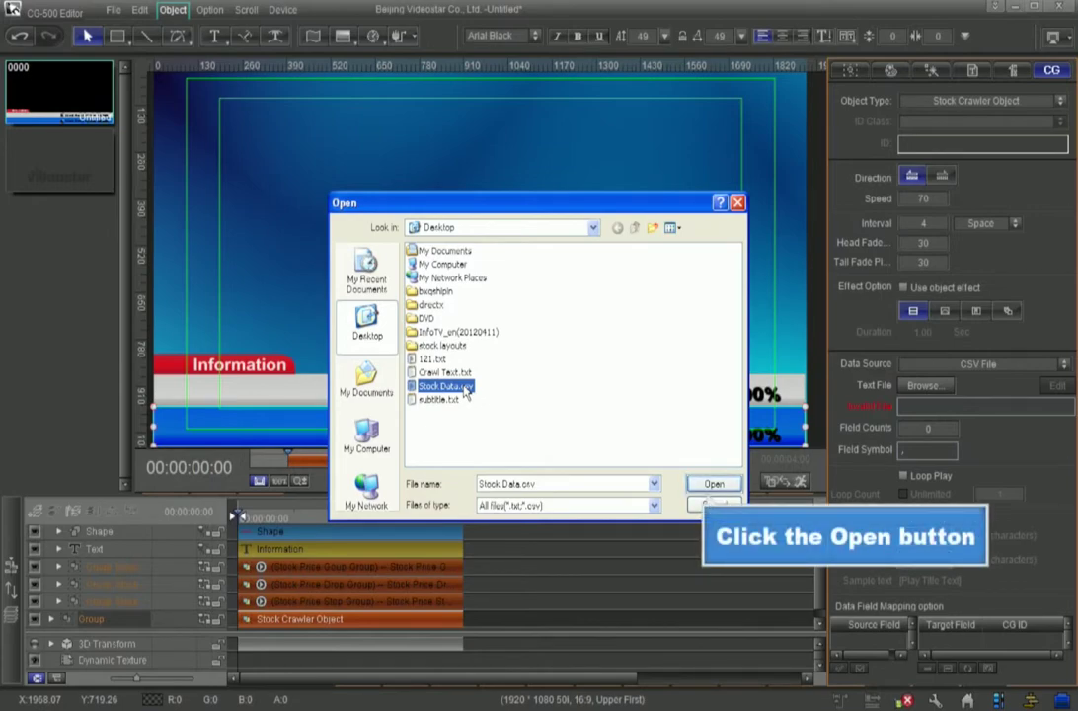
left_click(713, 485)
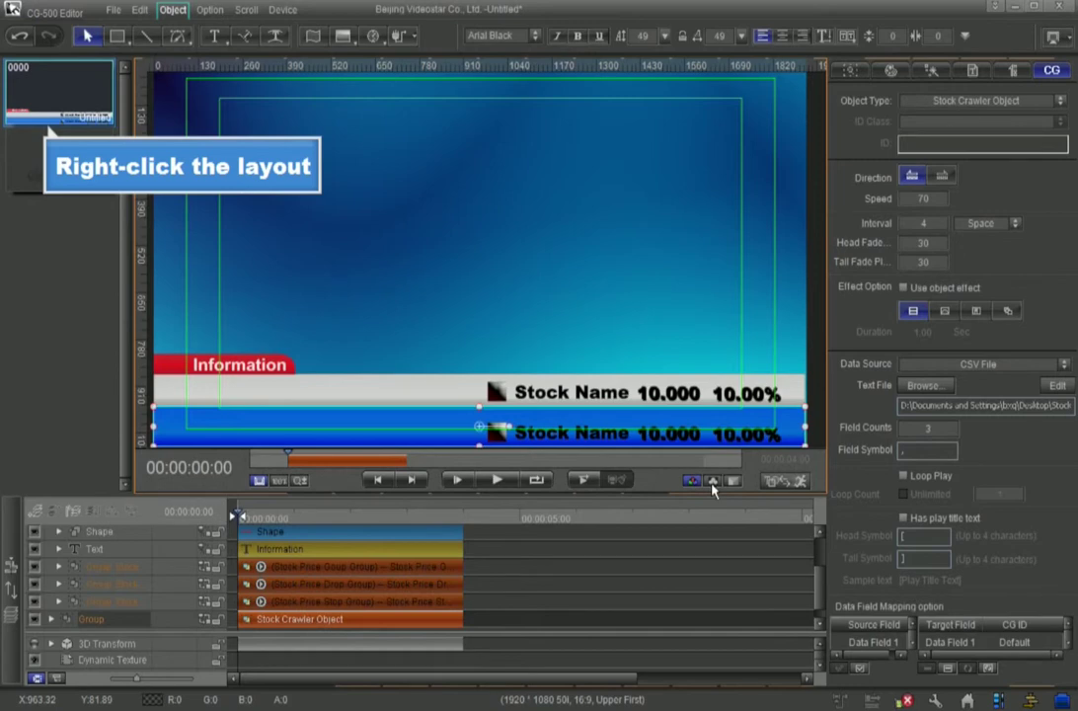
- Rename the layout as Stock
right_click(67, 94)
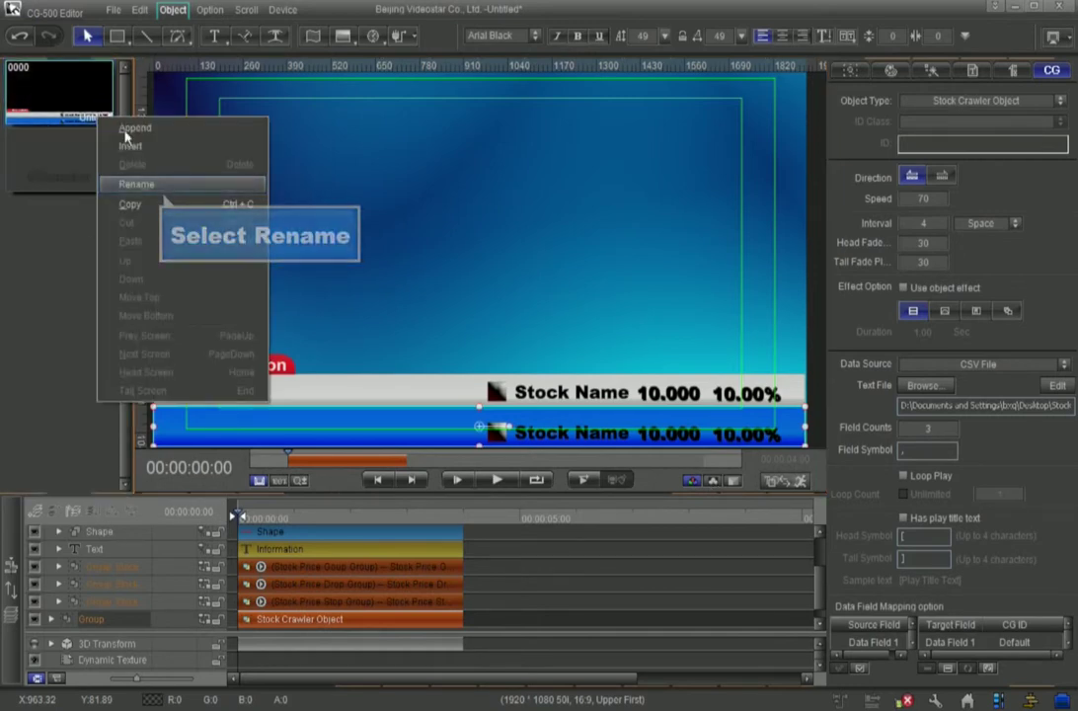
left_click(135, 184)
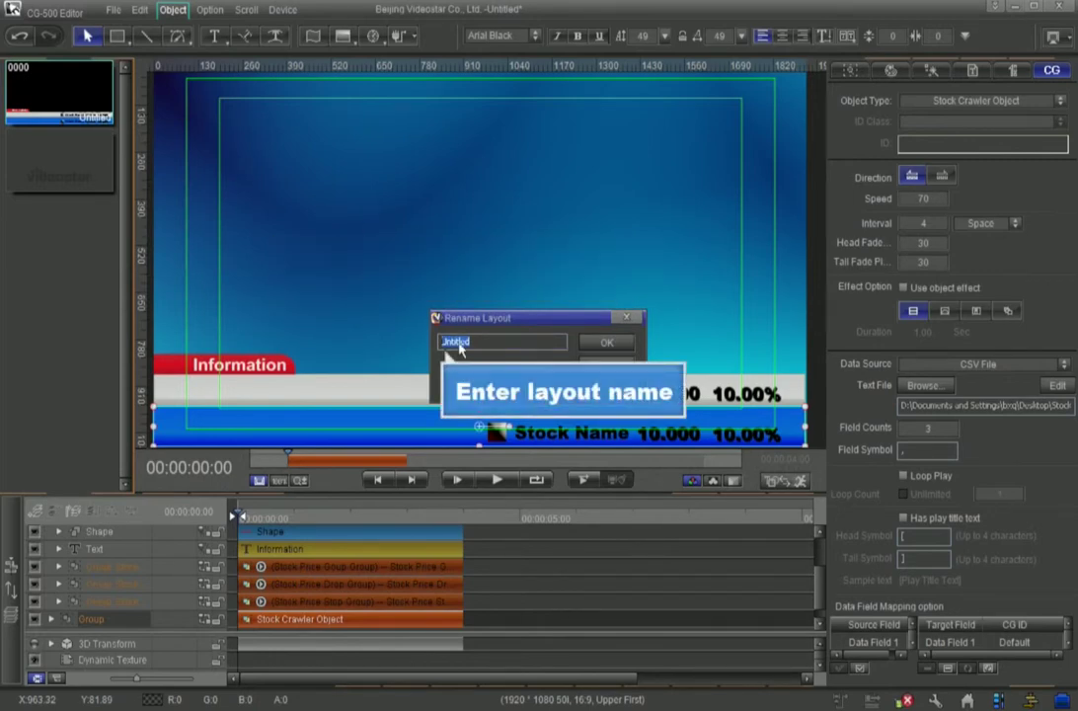
type("Stock")
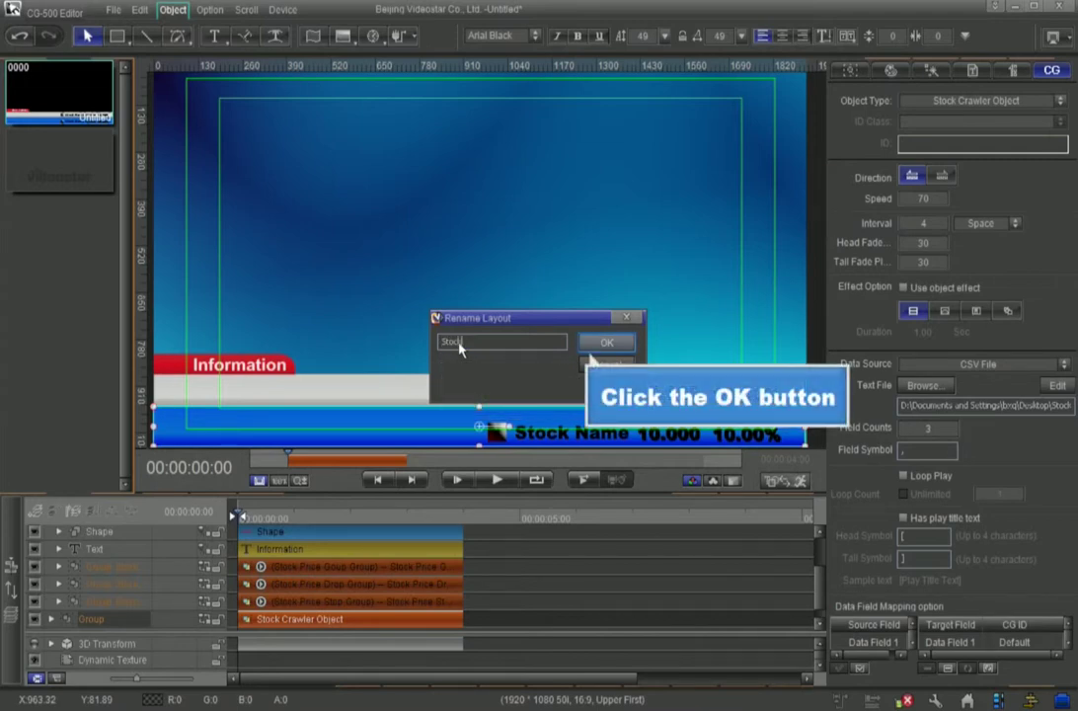
left_click(612, 347)
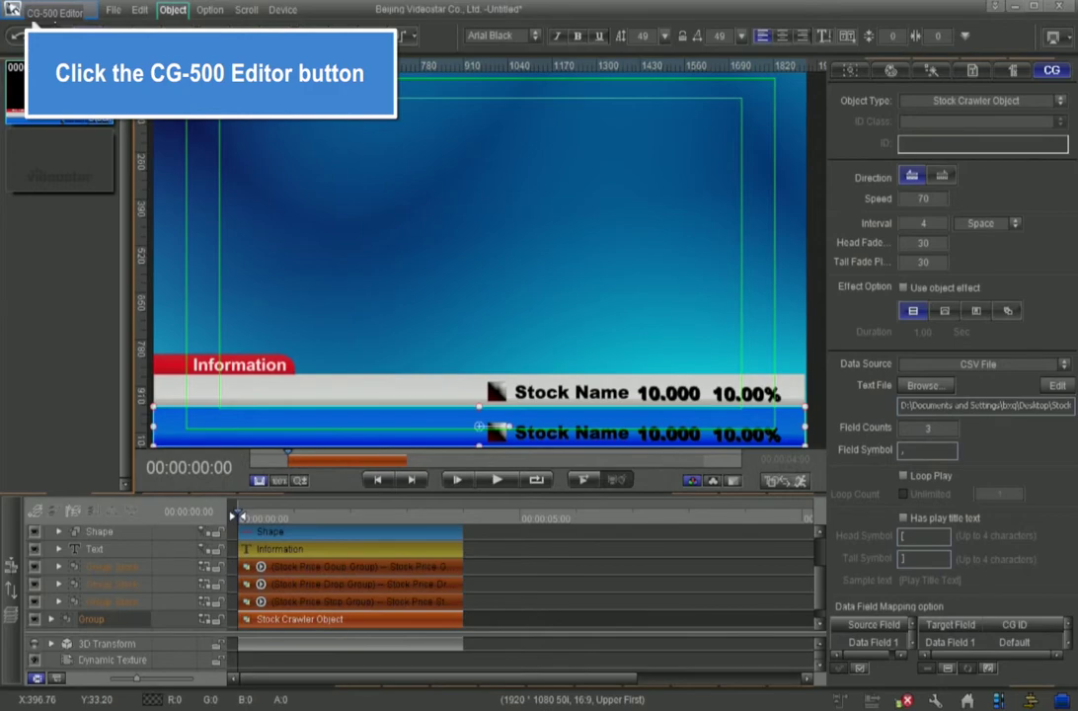
- Switch to CG-500 Player and send the Stock layout to Play List 1
left_click(50, 13)
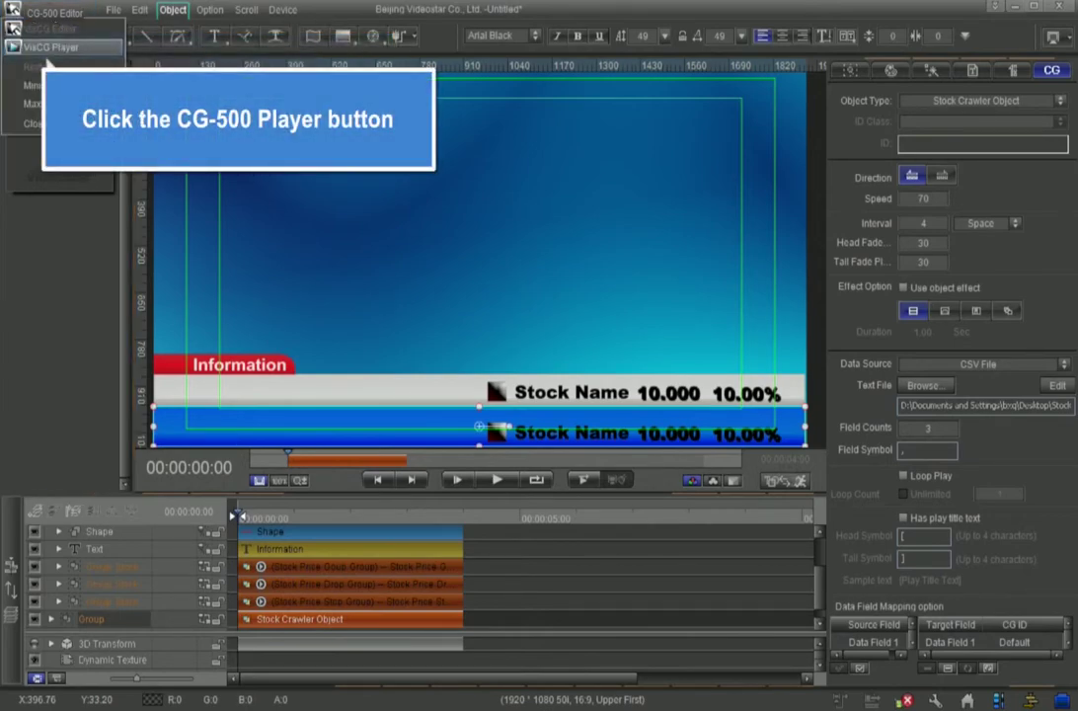
left_click(49, 48)
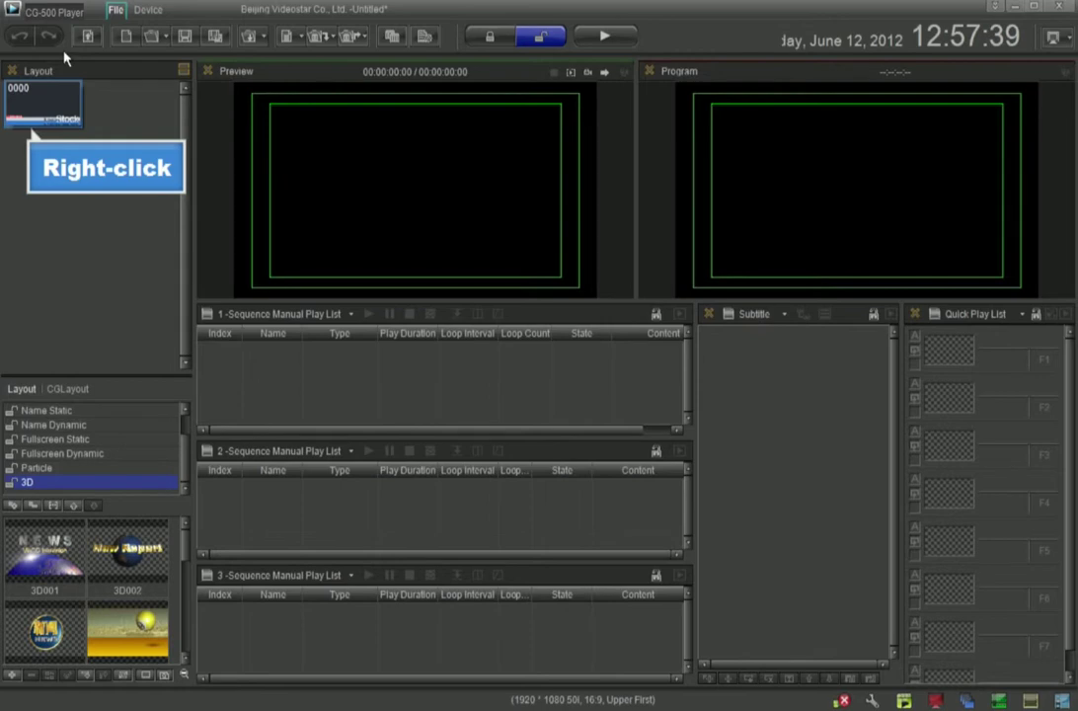
right_click(54, 106)
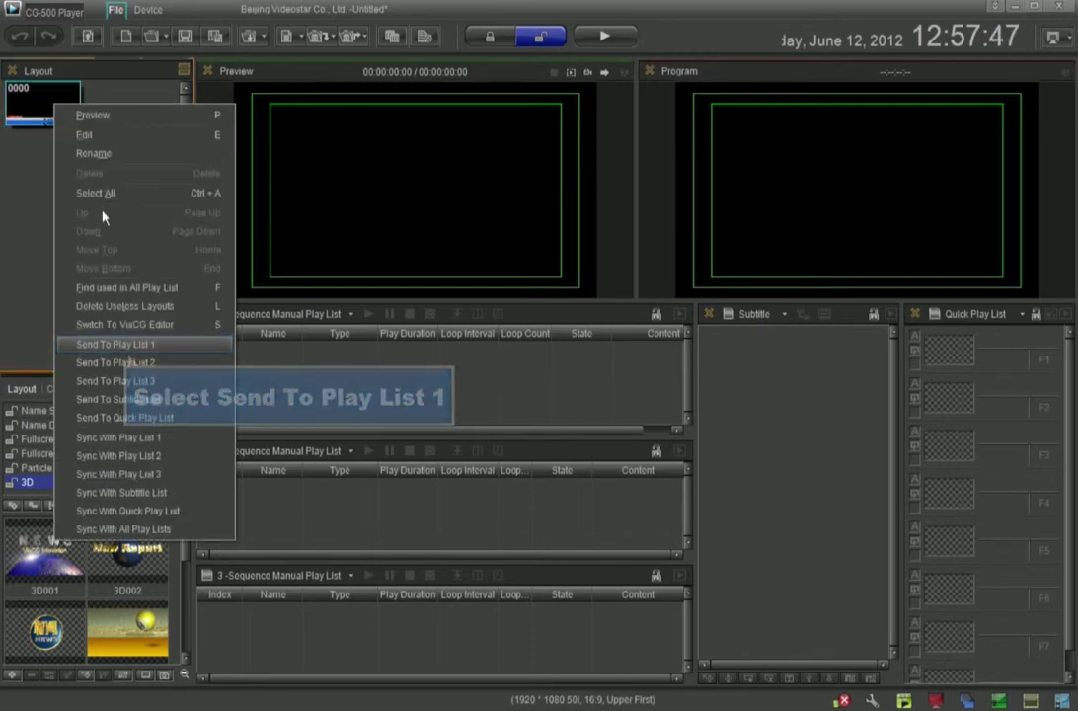
left_click(111, 345)
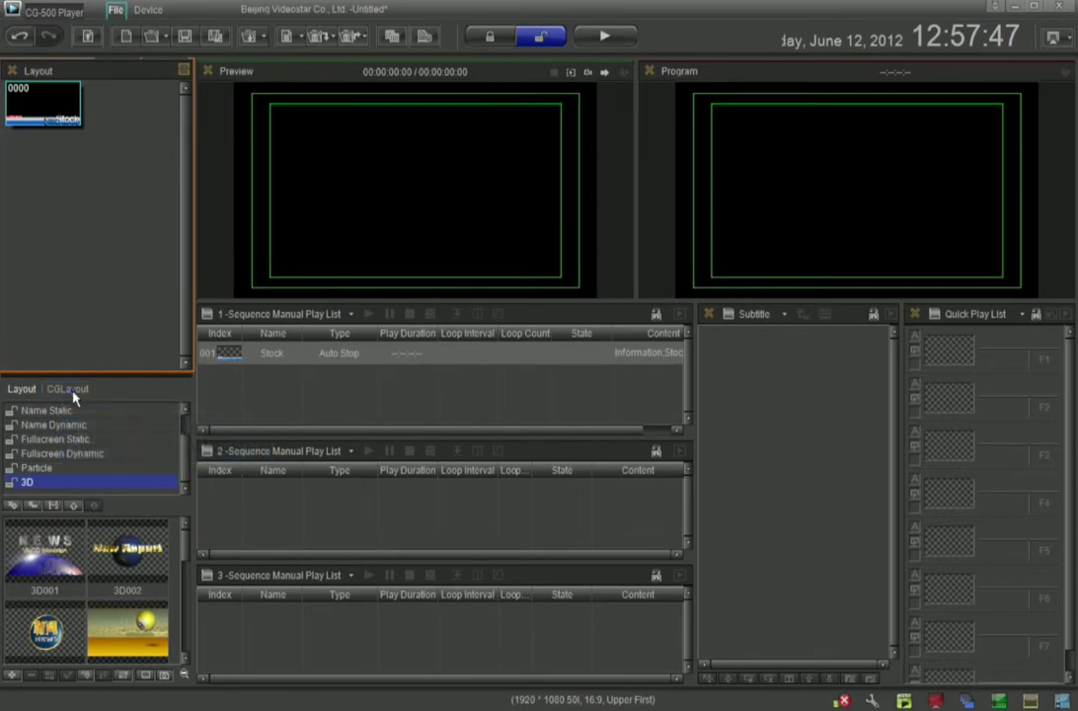
left_click(69, 389)
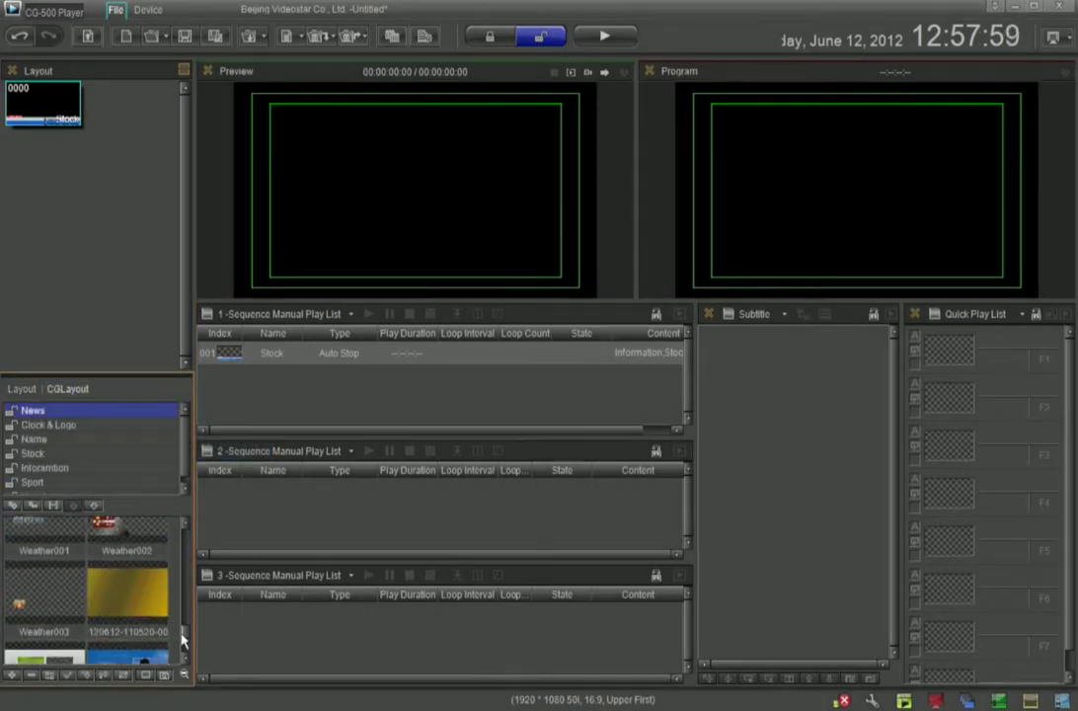
left_click_drag(183, 631, 183, 657)
left_click(45, 617)
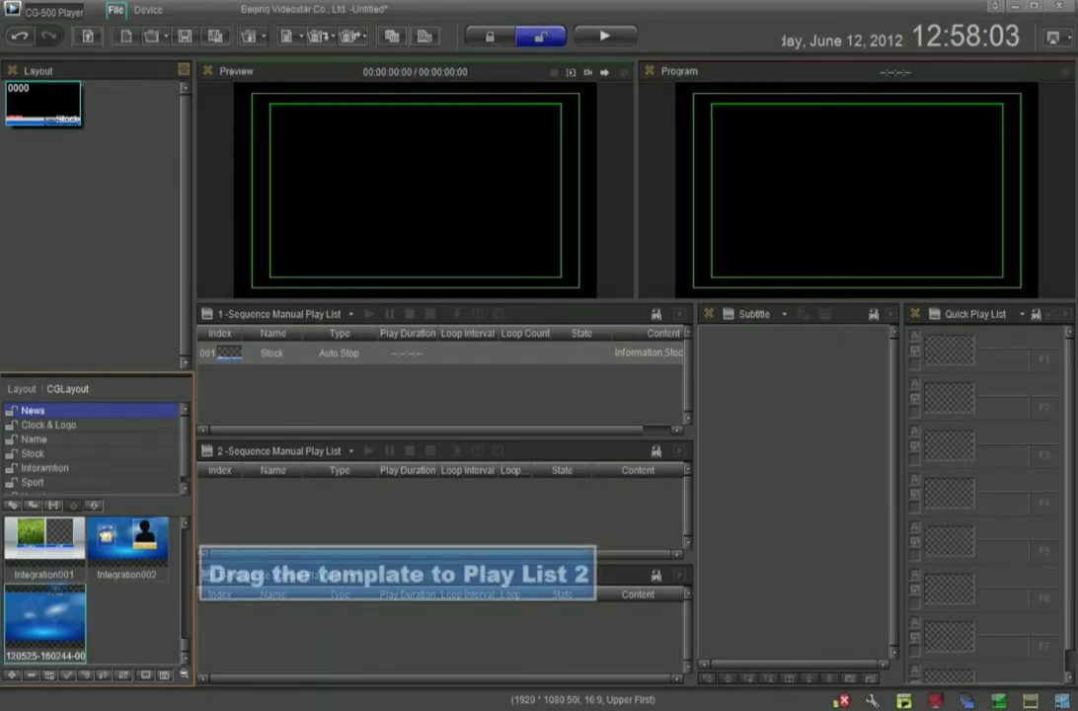
left_click_drag(148, 460, 210, 491)
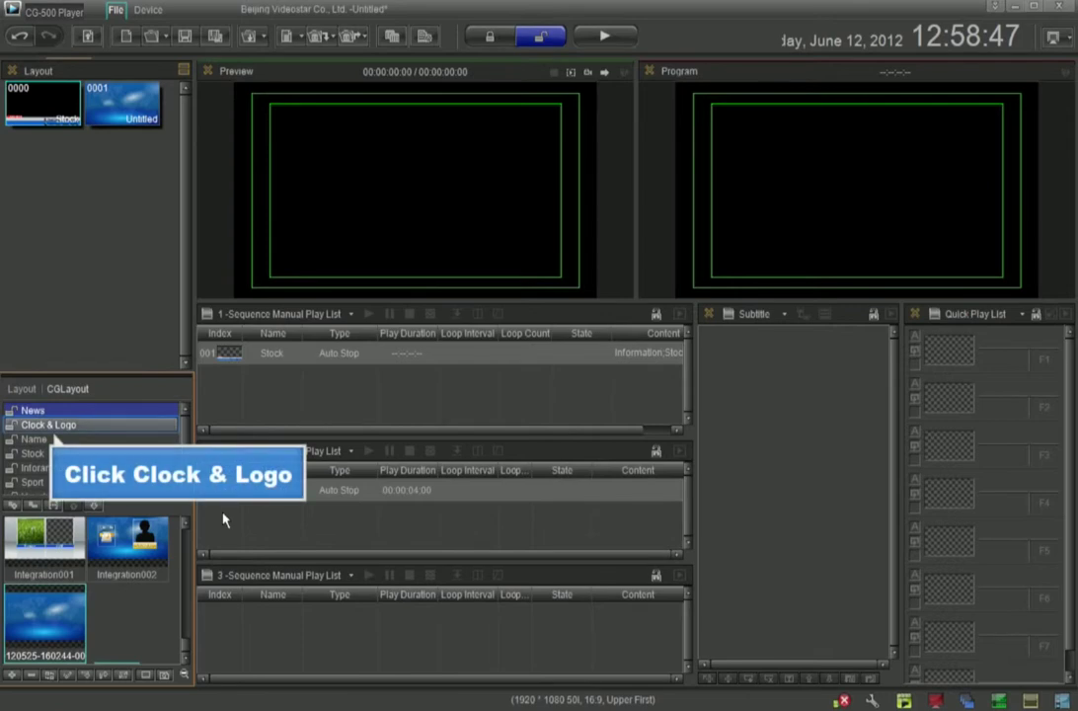
- Add the Clock & Logo templates Logo004 and Logo001 to the Quick Play List and enable Loop Play for both
left_click(44, 425)
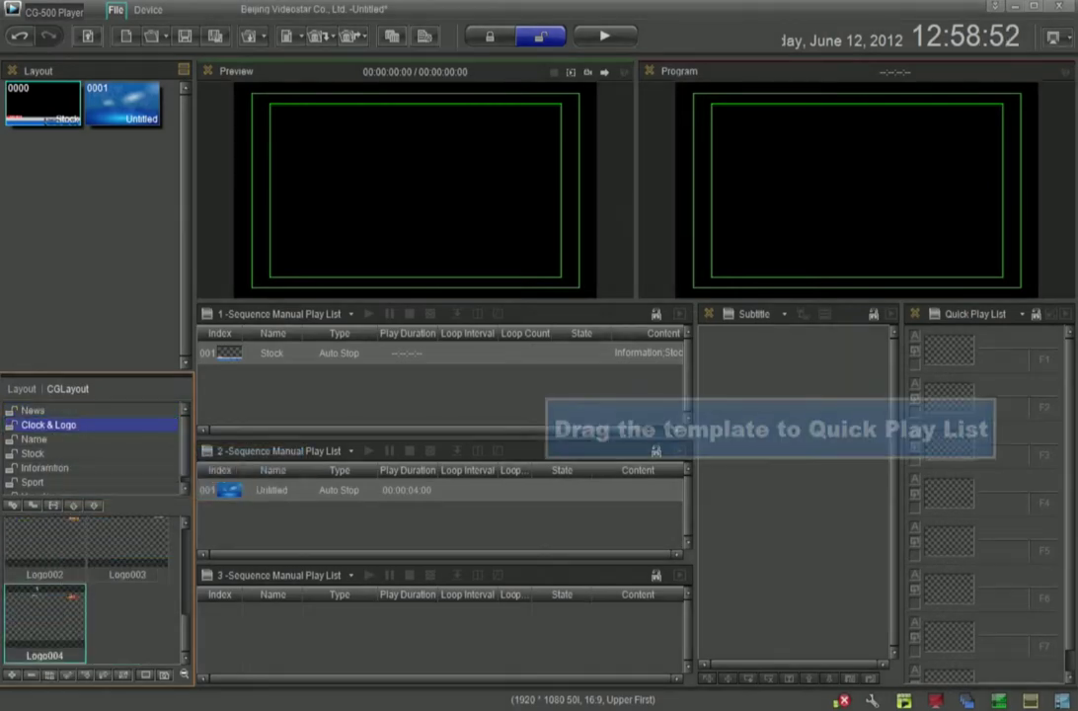
left_click_drag(45, 622, 920, 327)
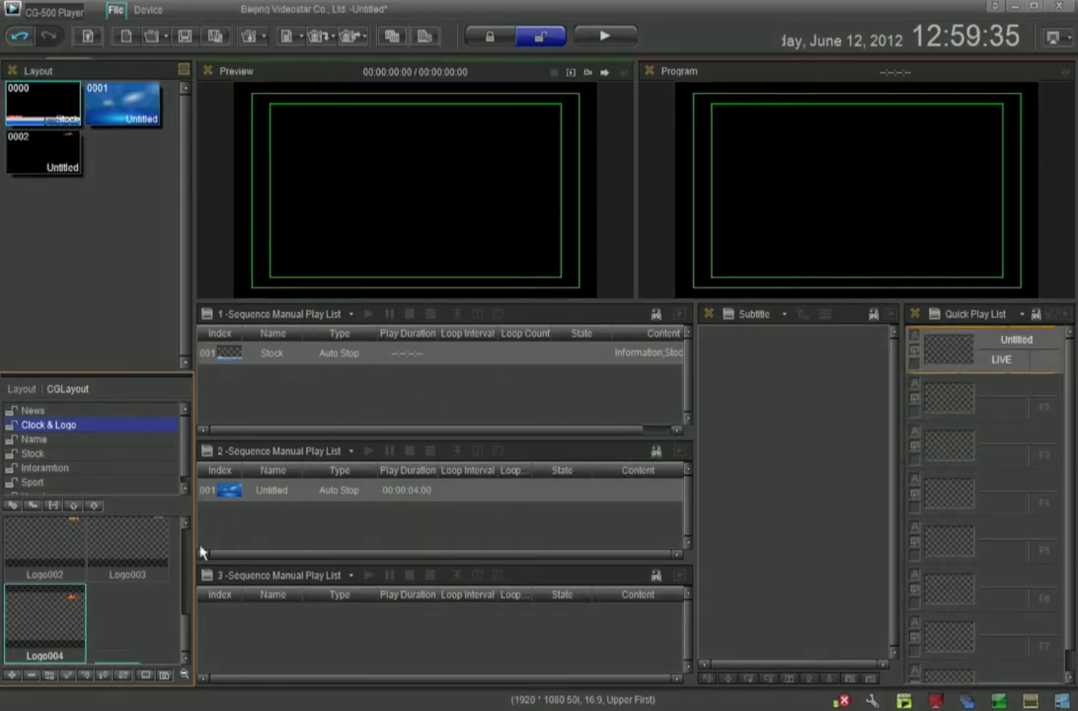
left_click_drag(186, 631, 181, 594)
left_click(108, 597)
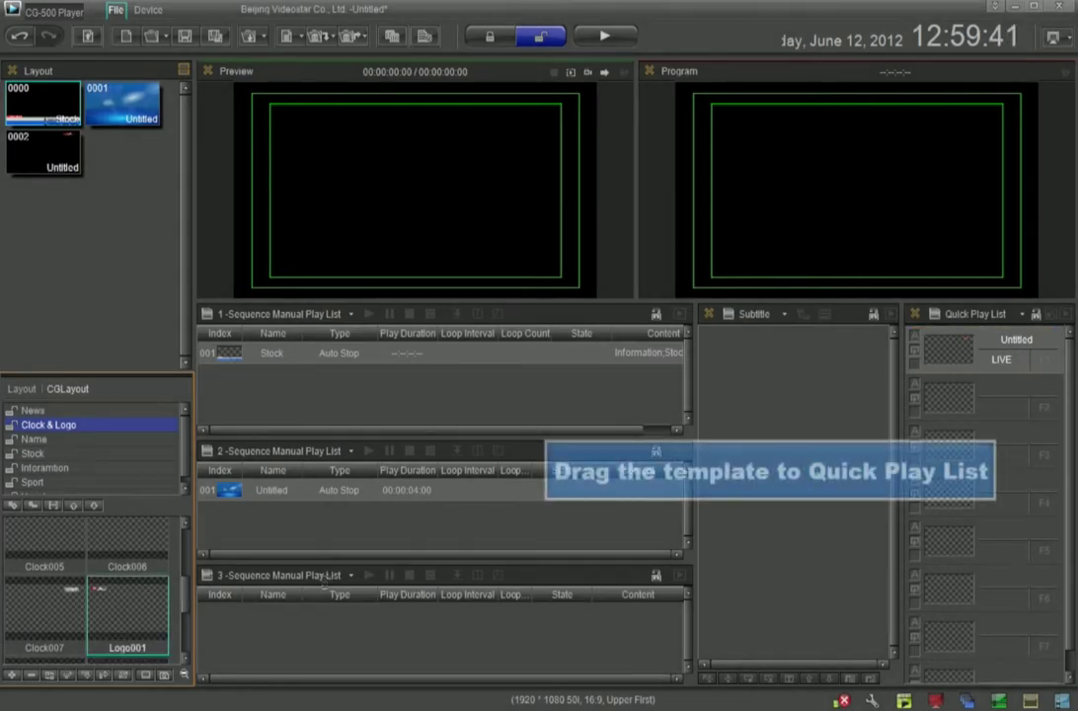
left_click_drag(109, 597, 926, 385)
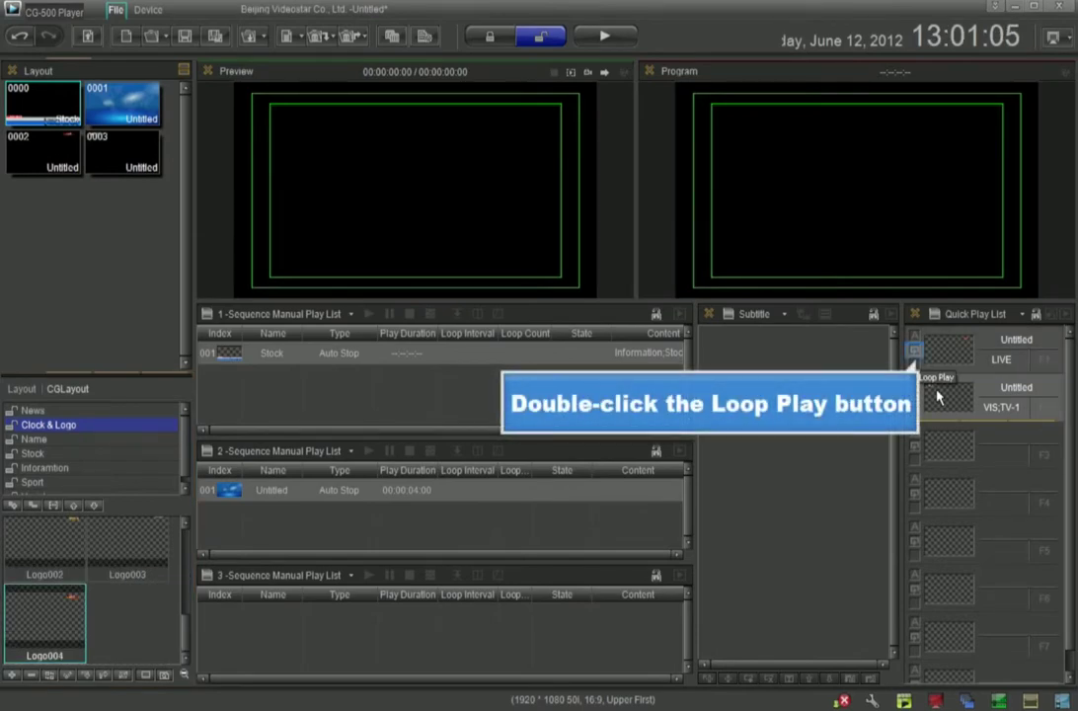
double_click(915, 353)
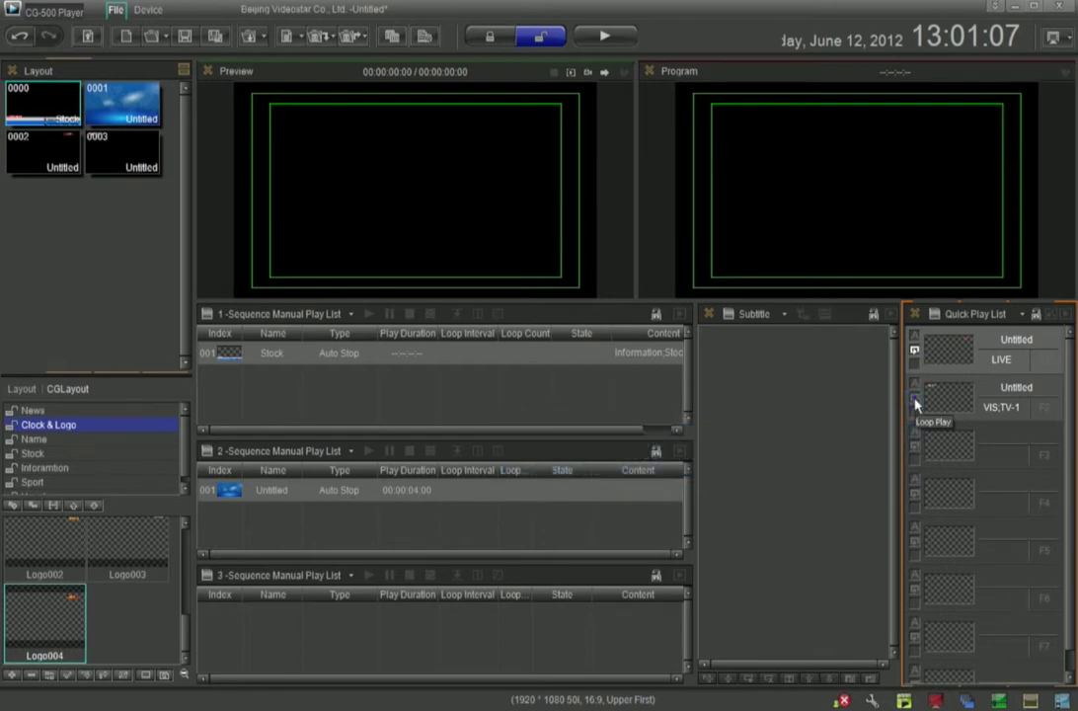
double_click(915, 400)
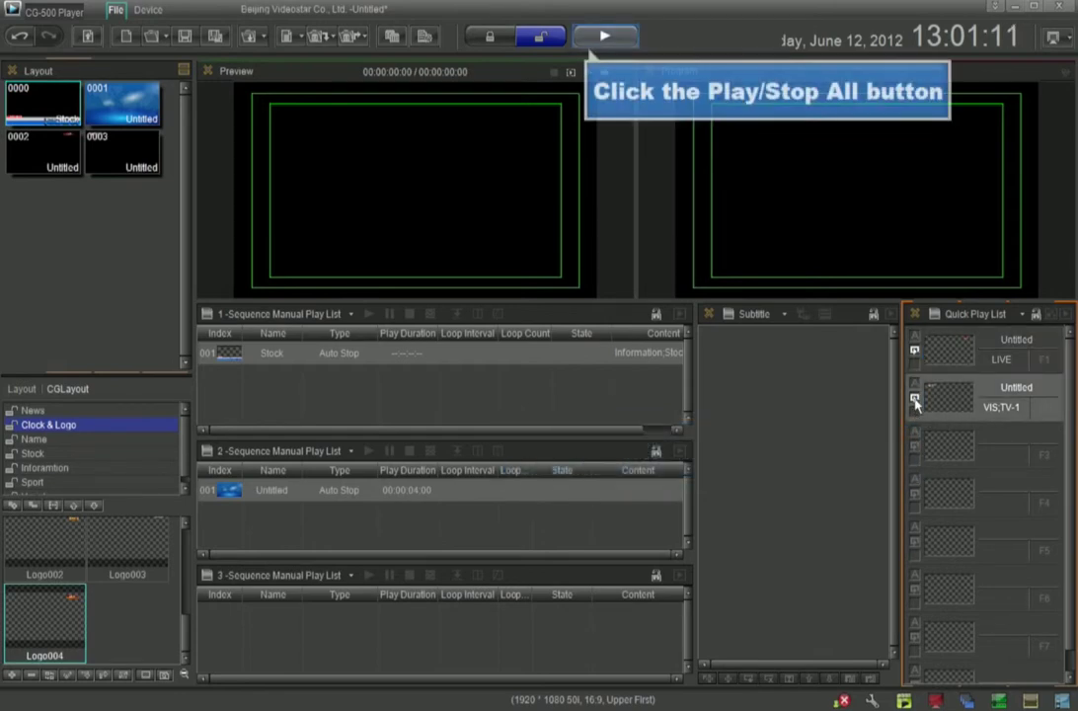
- Start playout of all lists and play the blue background, the LIVE and VIS TV-1 logos, and the Stock layout
left_click(604, 37)
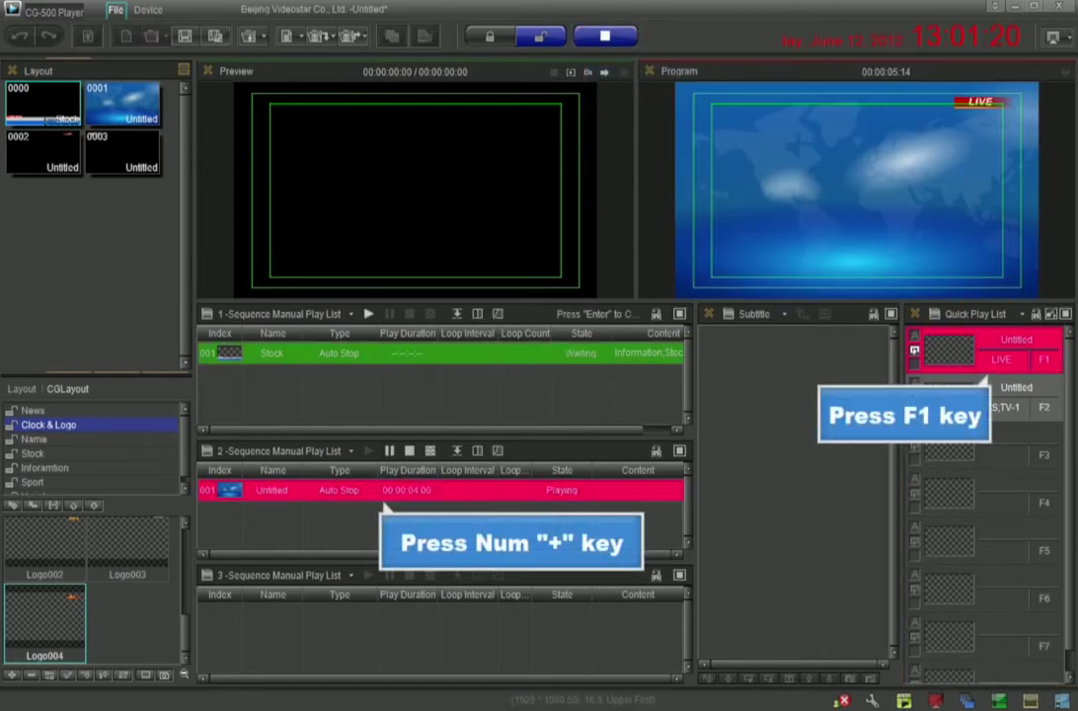
key("F2")
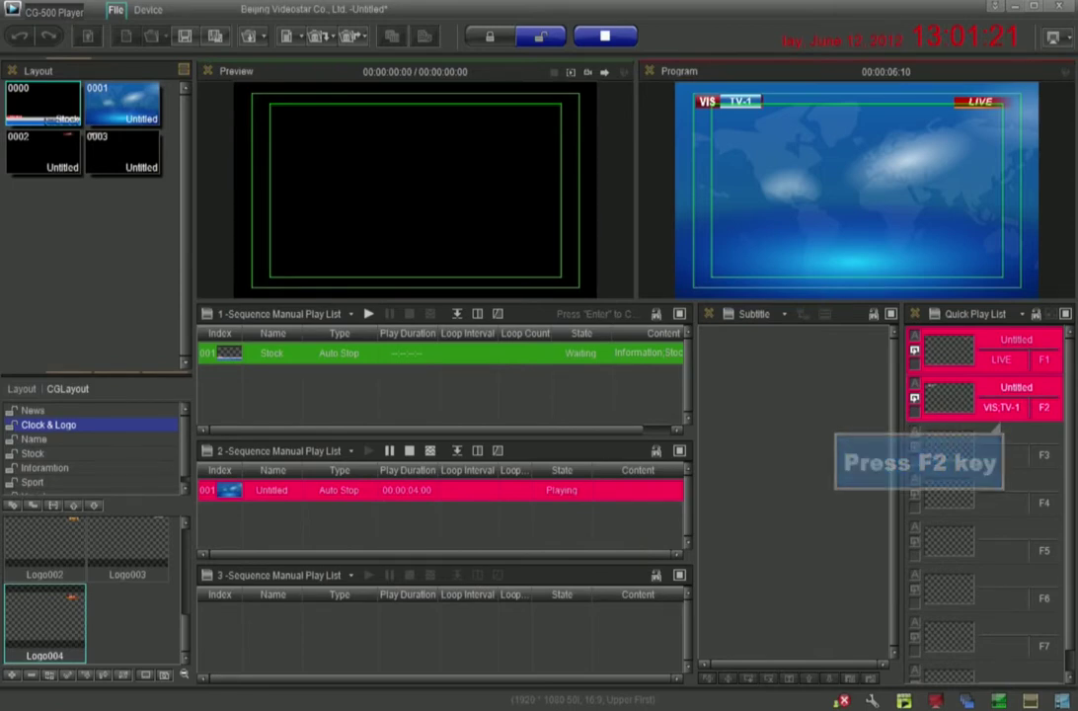
key("Return")
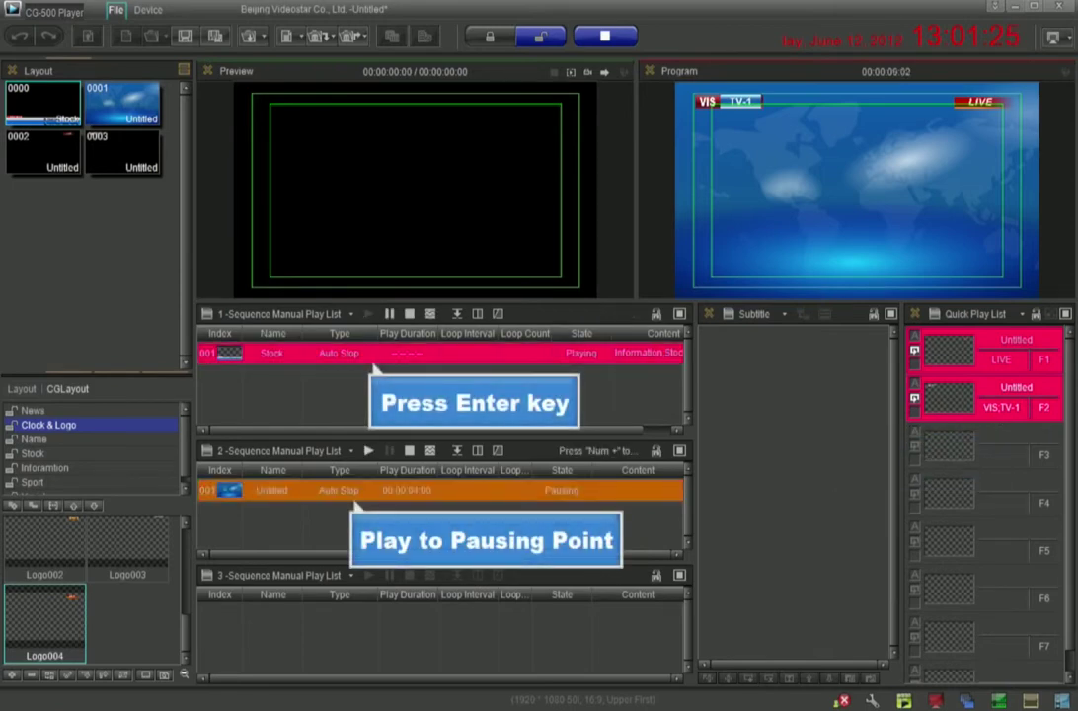